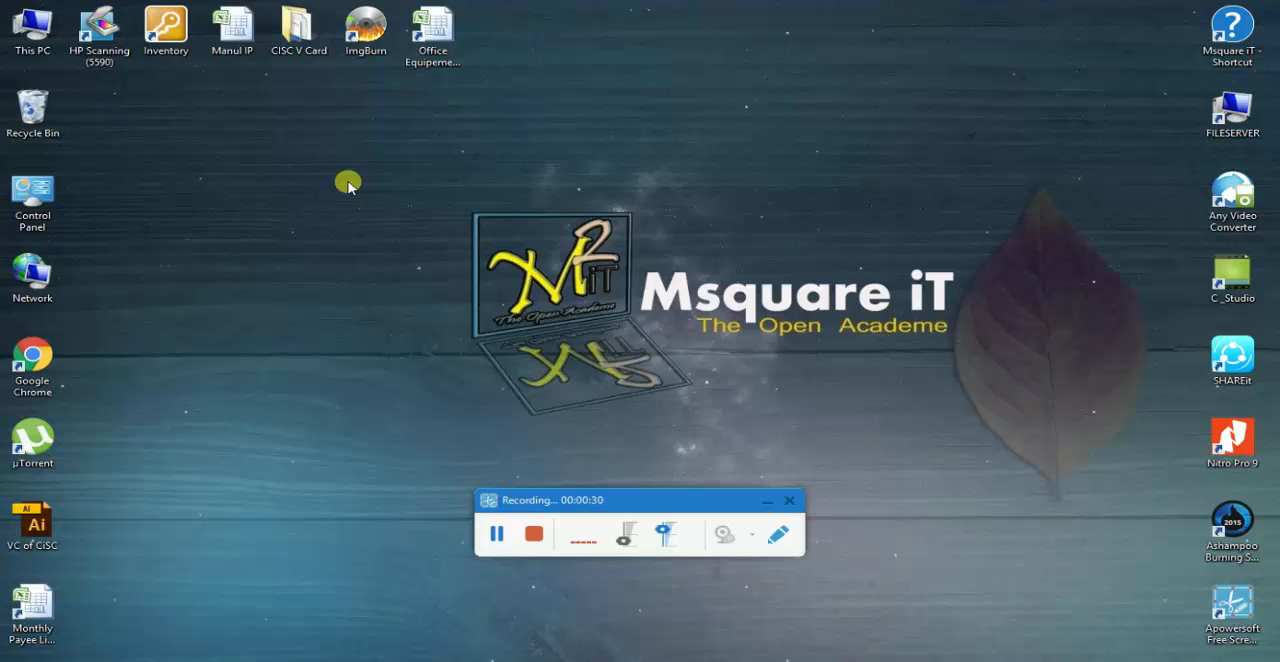
right_click(348, 183)
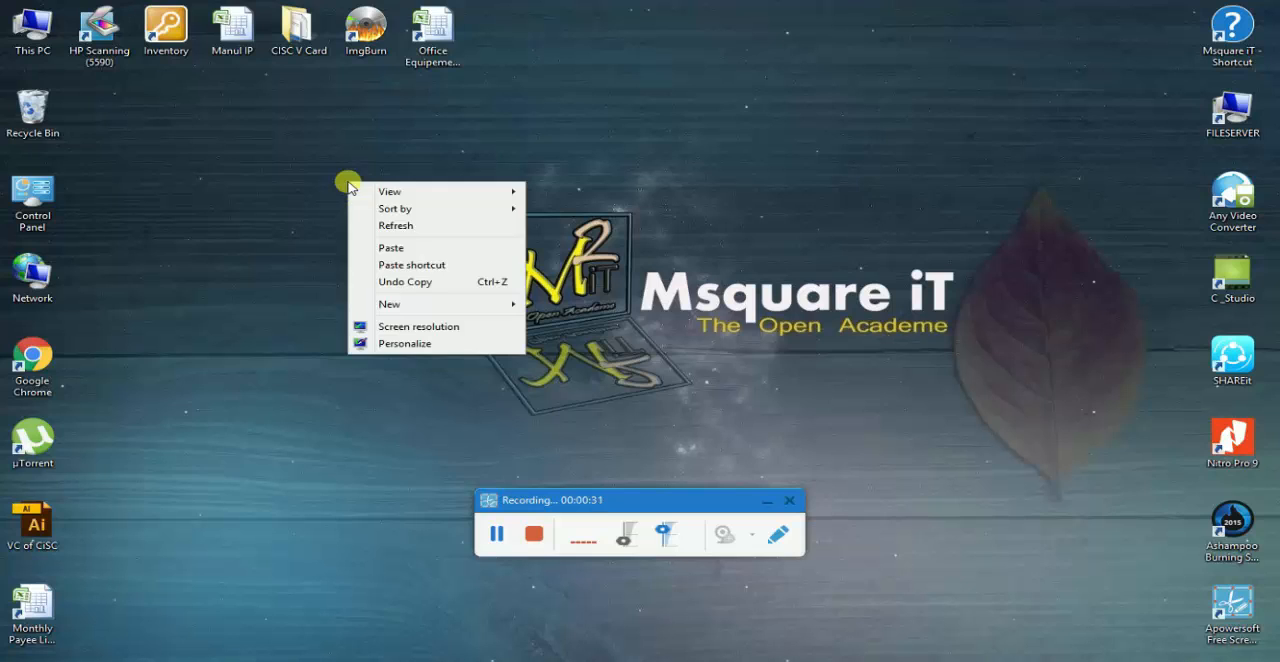
click(391, 228)
right_click(281, 152)
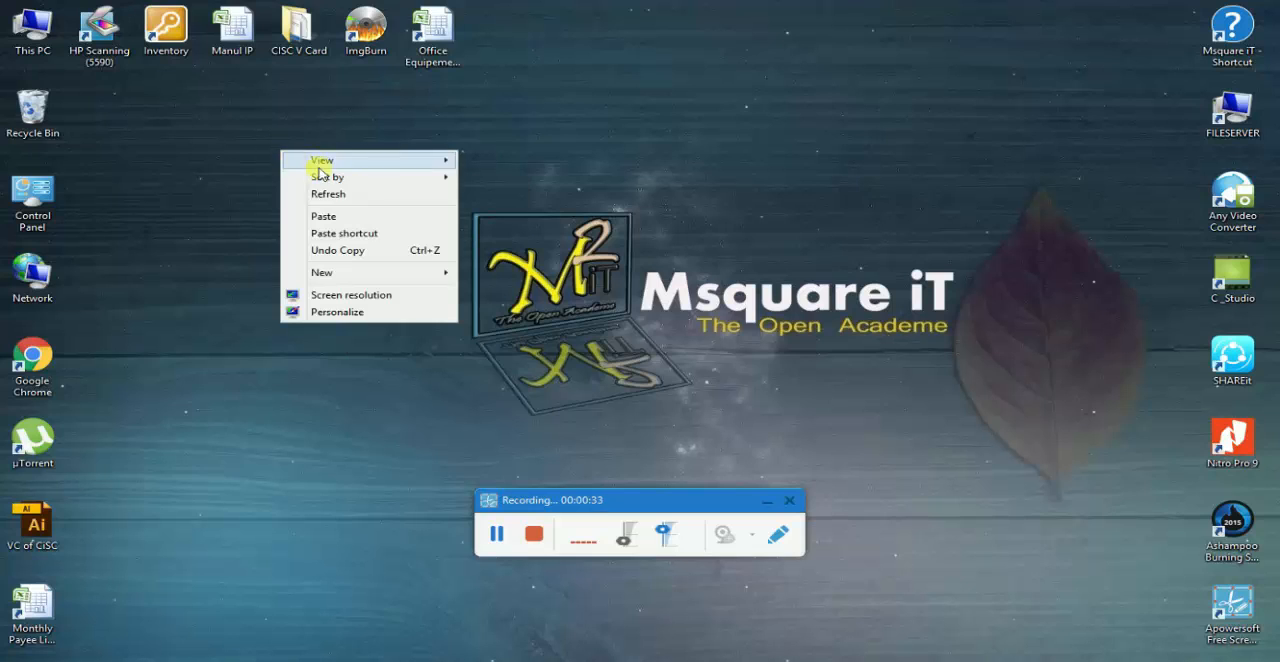
click(334, 192)
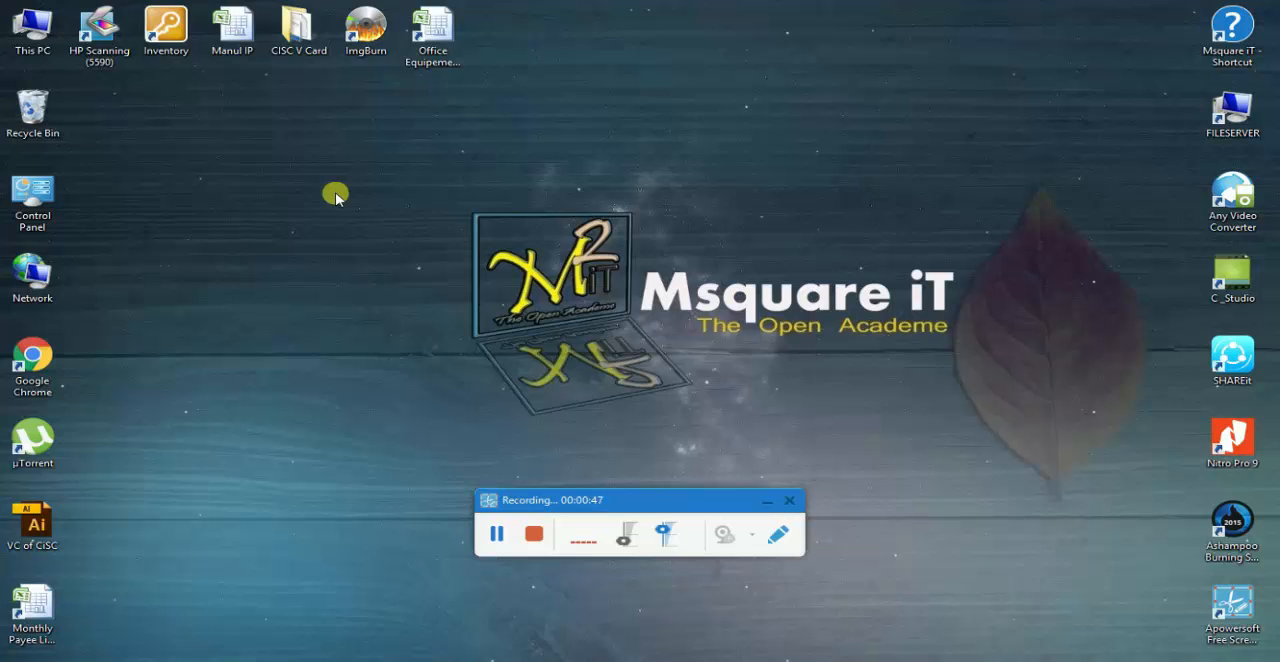
right_click(256, 128)
click(299, 172)
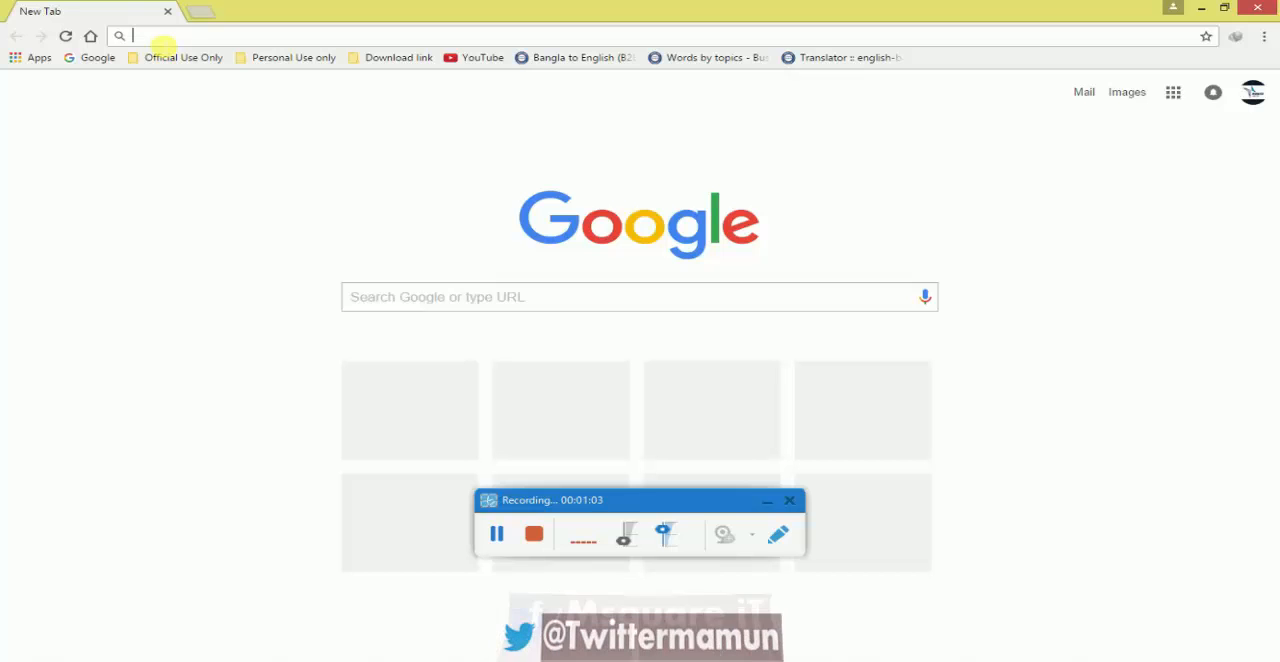
Open the router's administration page at 192.168.101.1 and log in with the saved credentials
click(768, 502)
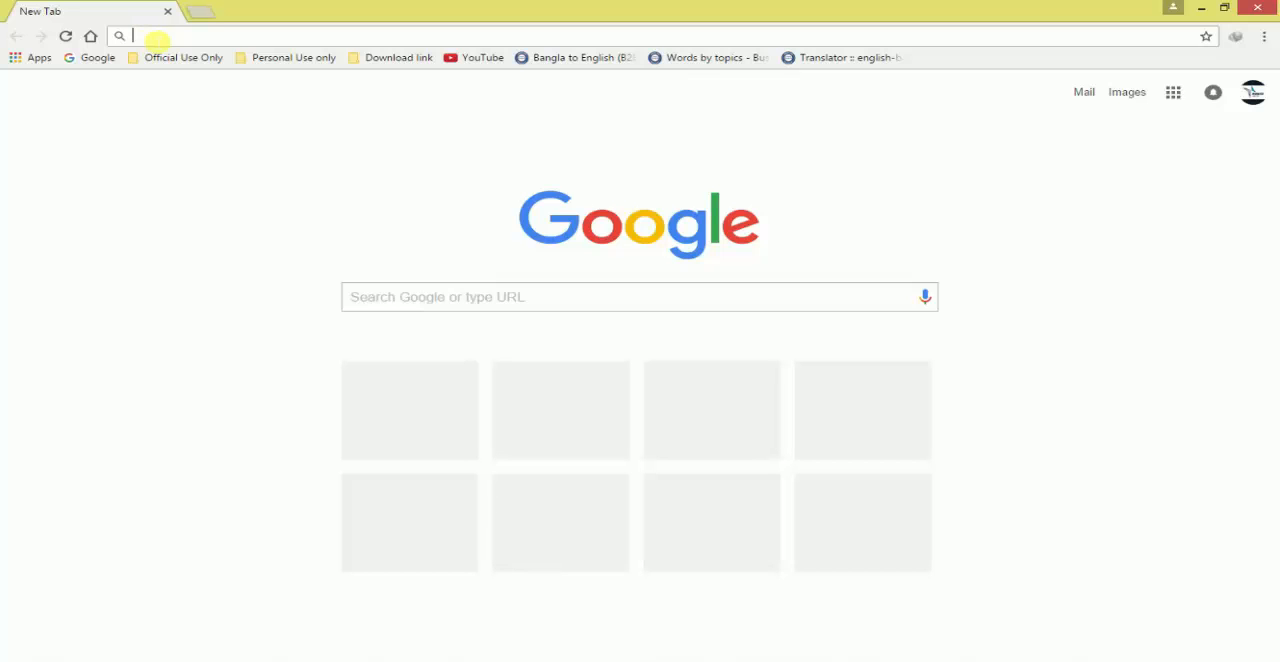
text(1)
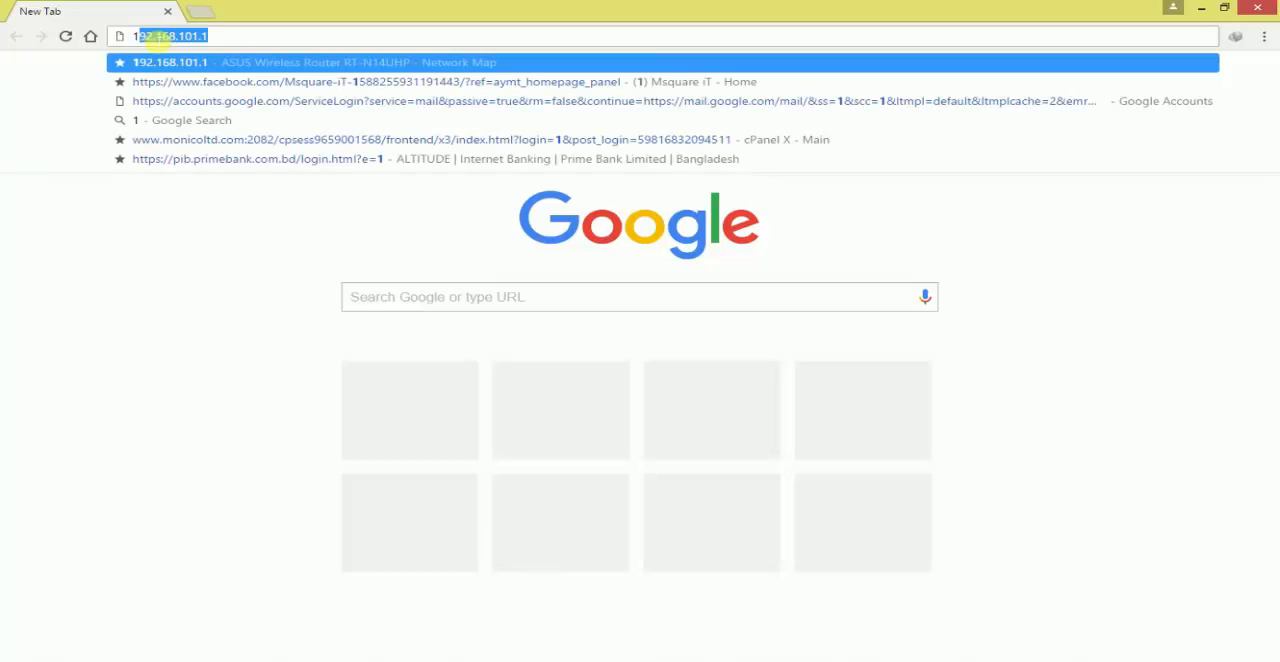
text(92.16)
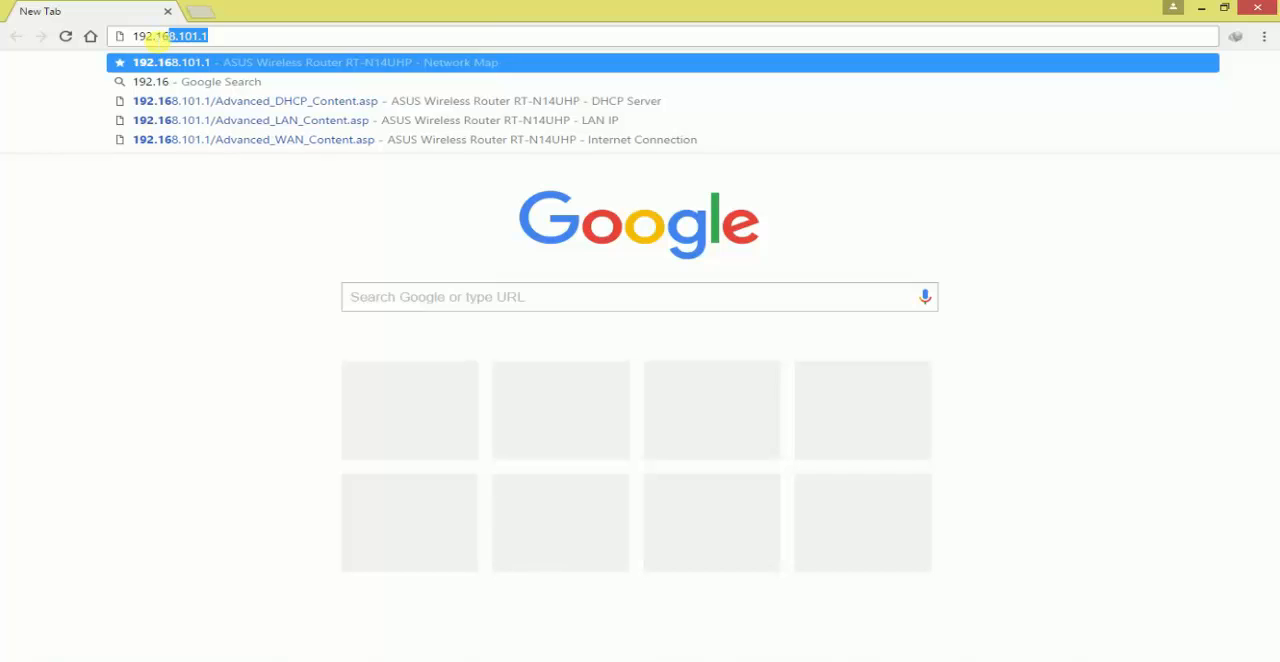
text(8.101.1)
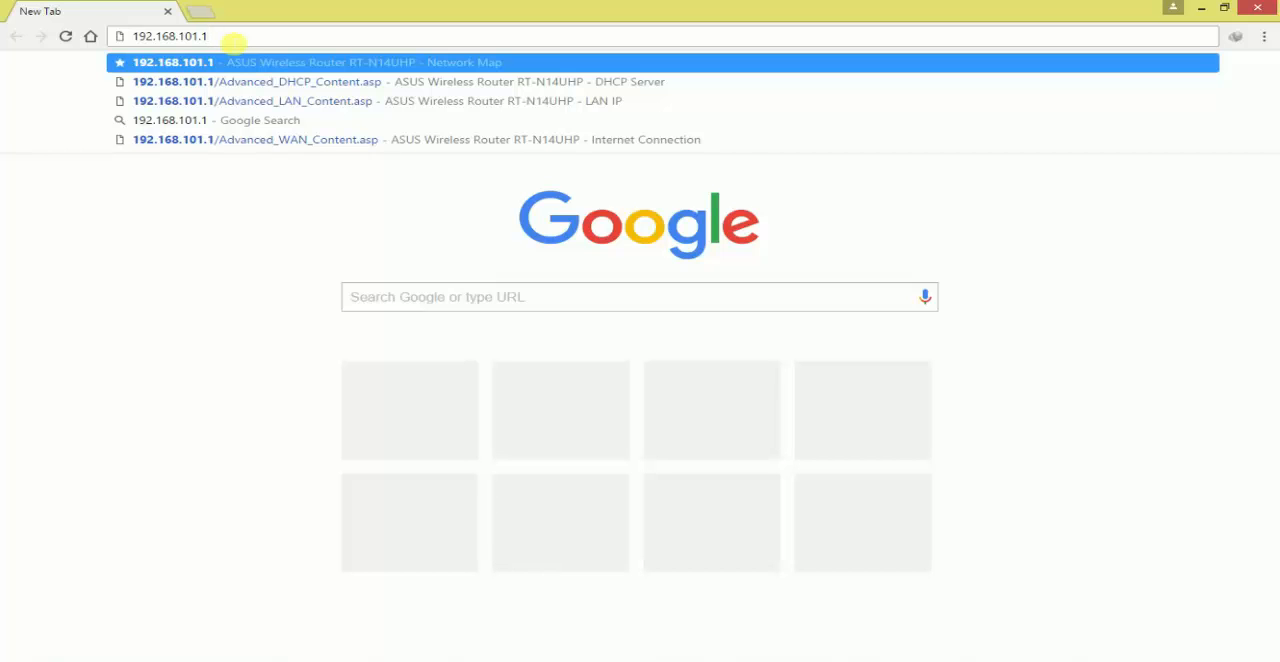
key(Return)
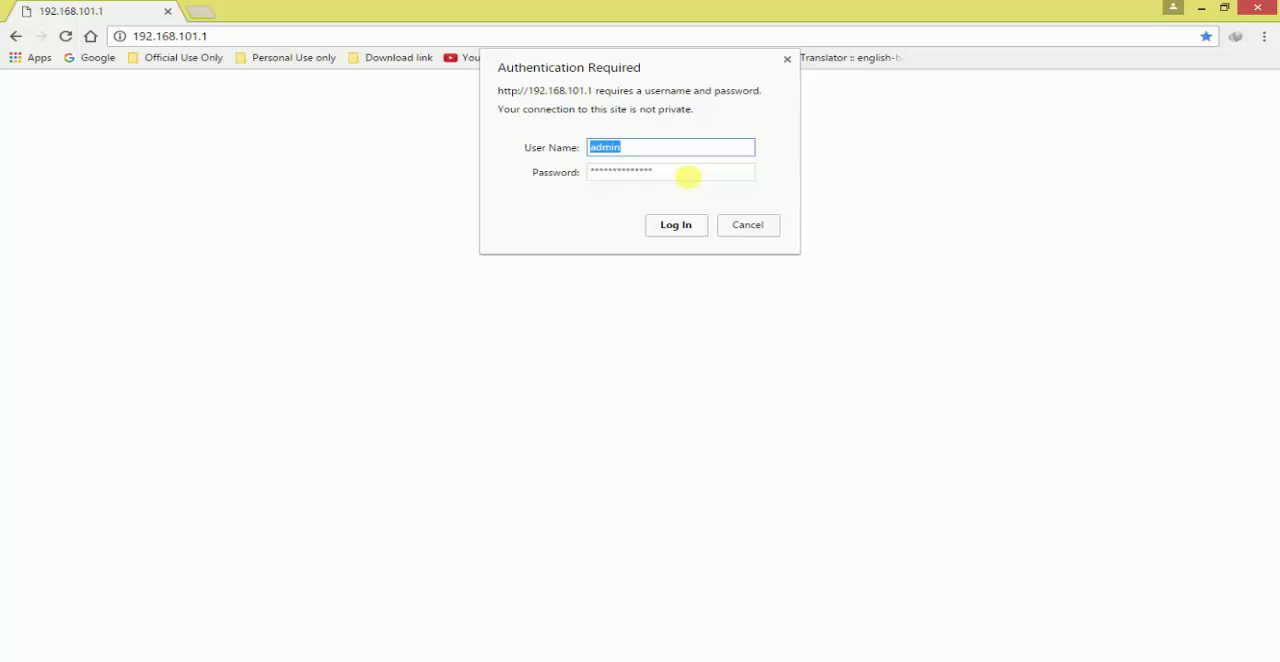
click(677, 225)
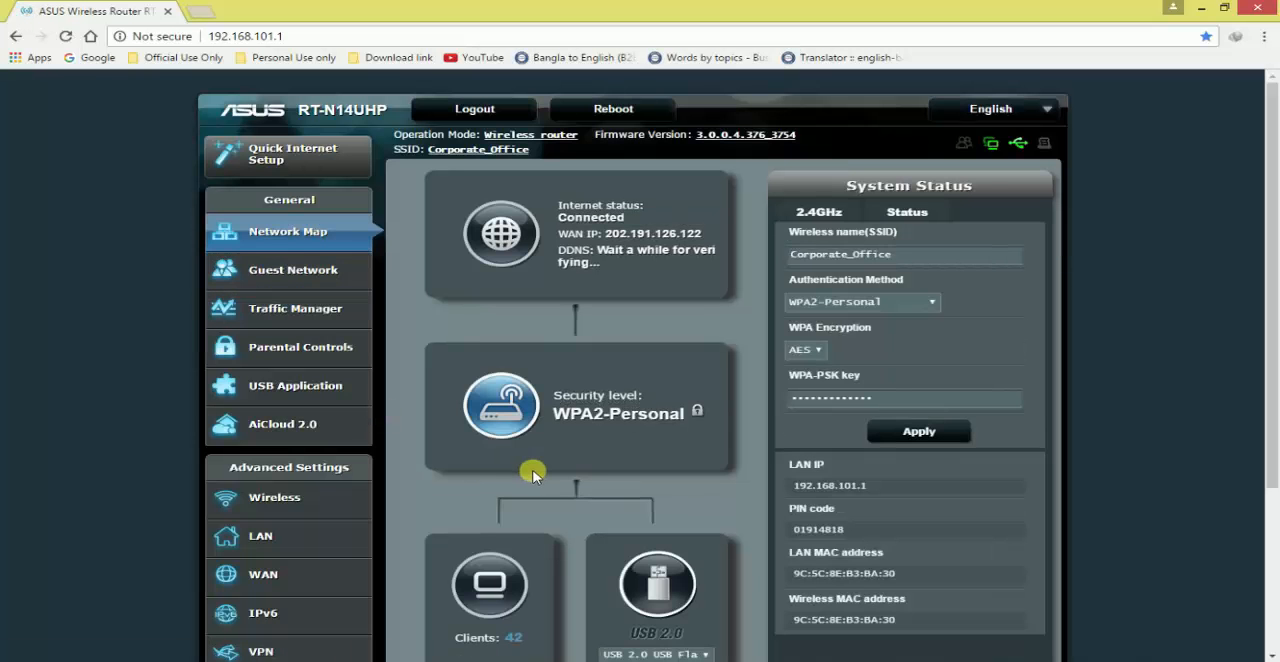
Look over the router's Network Map page, check the LAN IP page, and return to the Network Map
scroll(571, 451, down, 3)
scroll(580, 388, up, 3)
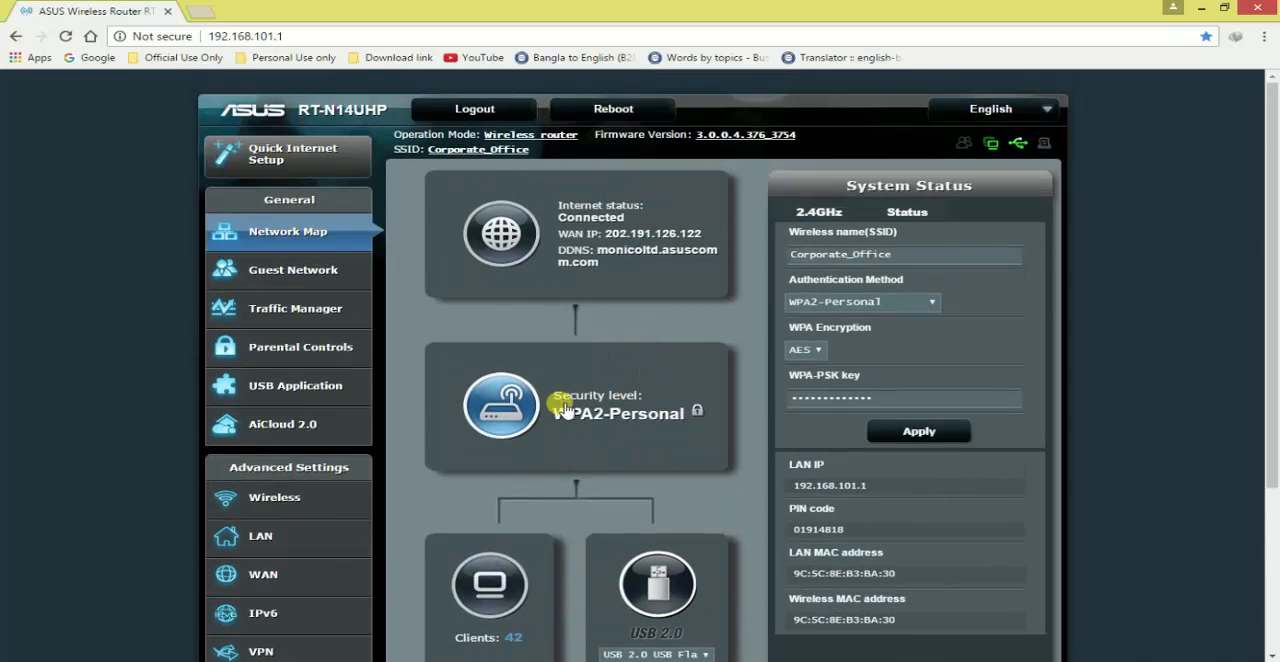
scroll(563, 408, down, 3)
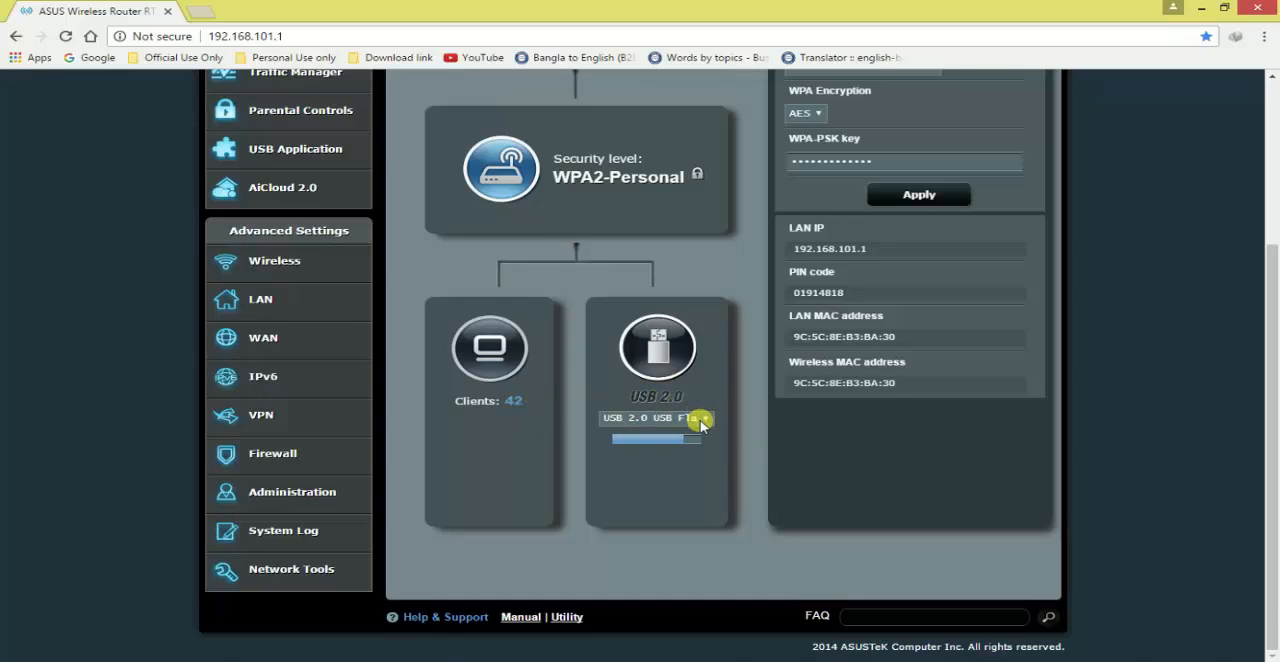
scroll(703, 424, up, 2)
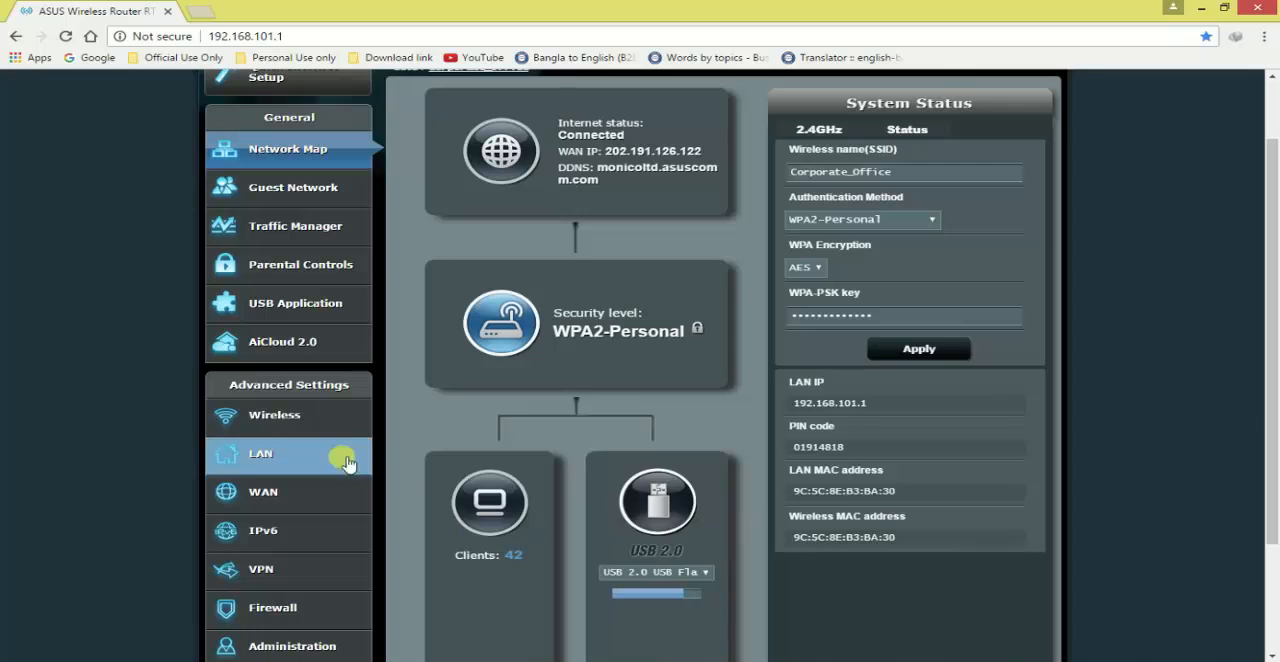
scroll(303, 457, down, 1)
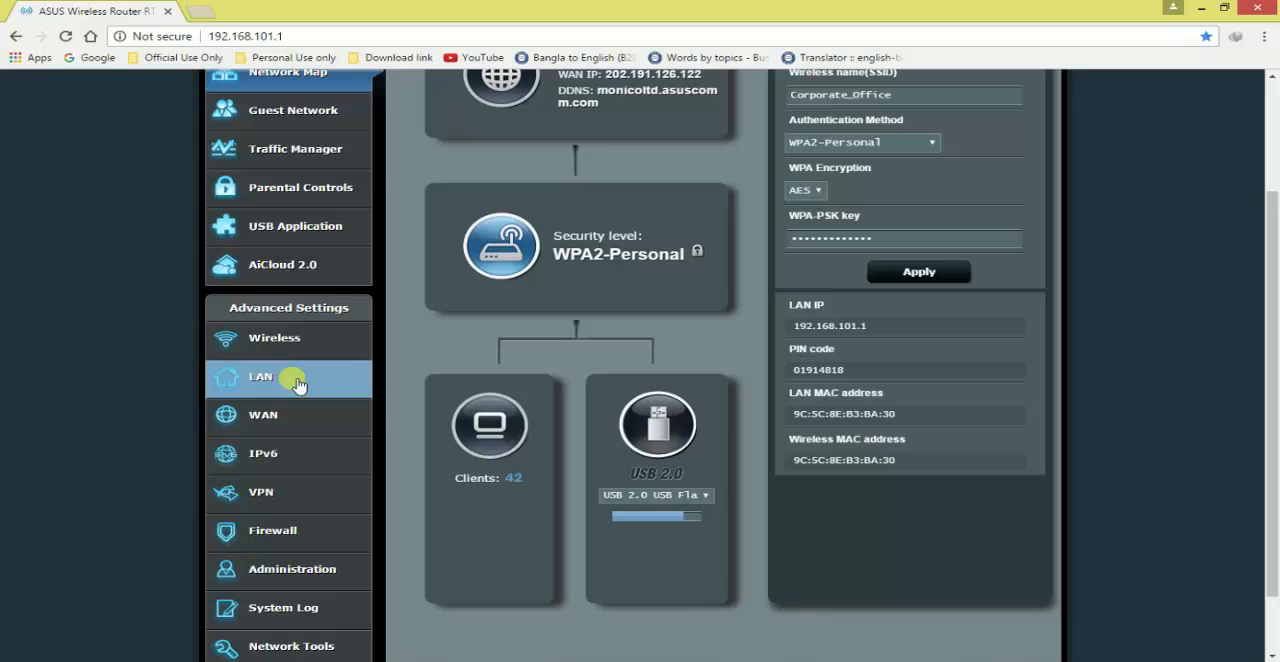
click(297, 383)
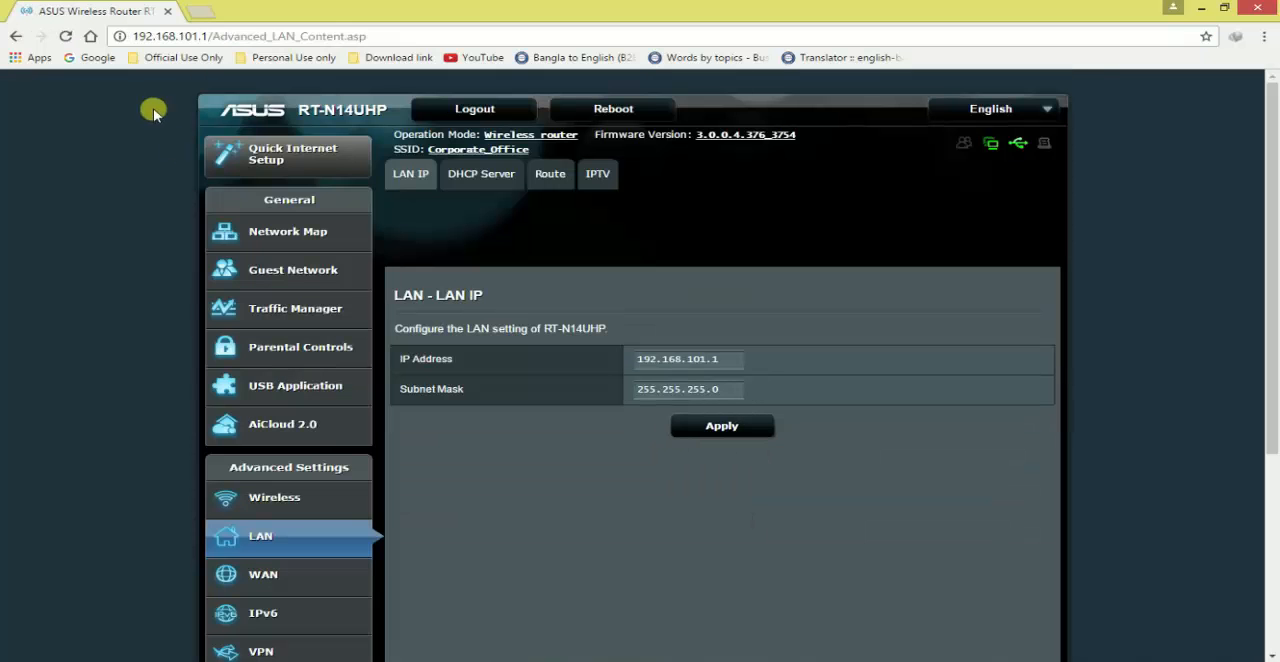
click(358, 248)
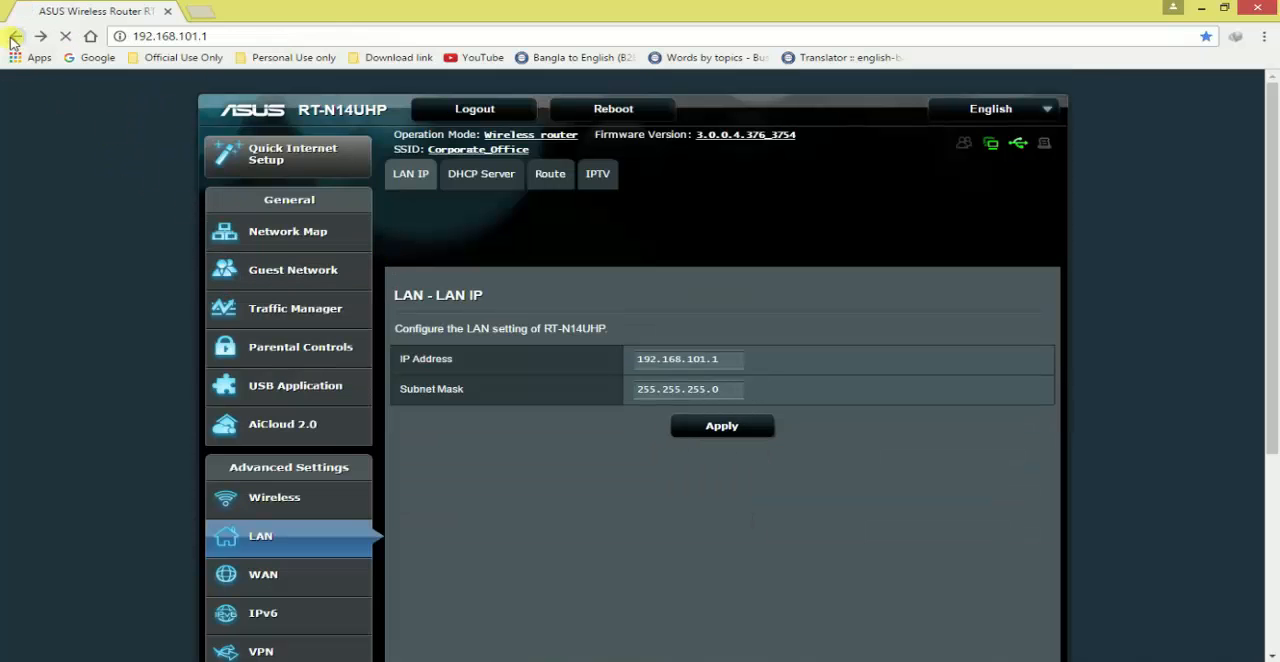
Open the DHCP Server settings in the router's LAN section
scroll(340, 452, down, 2)
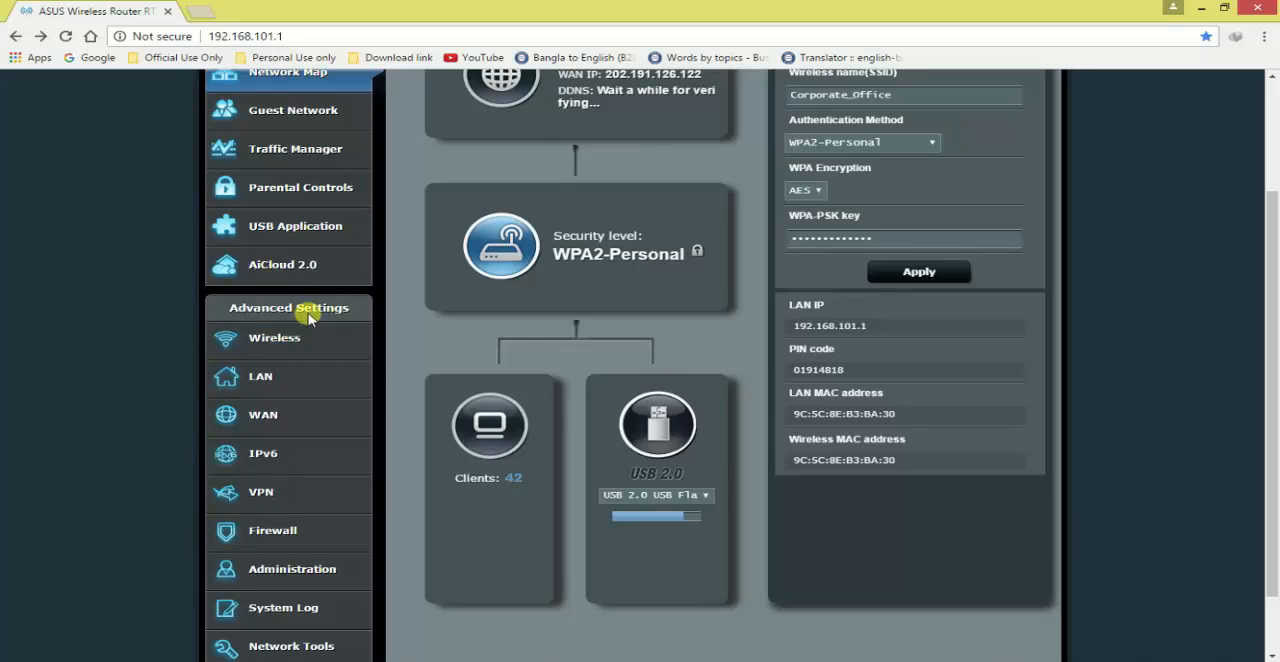
scroll(285, 415, down, 1)
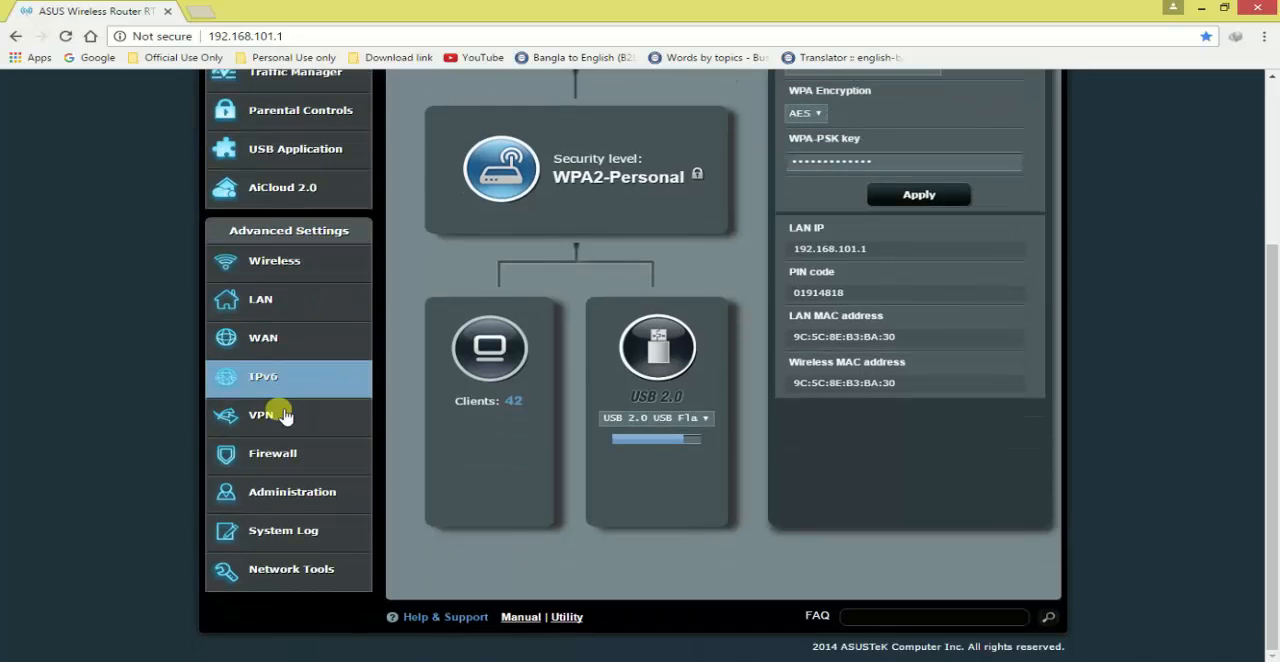
click(290, 306)
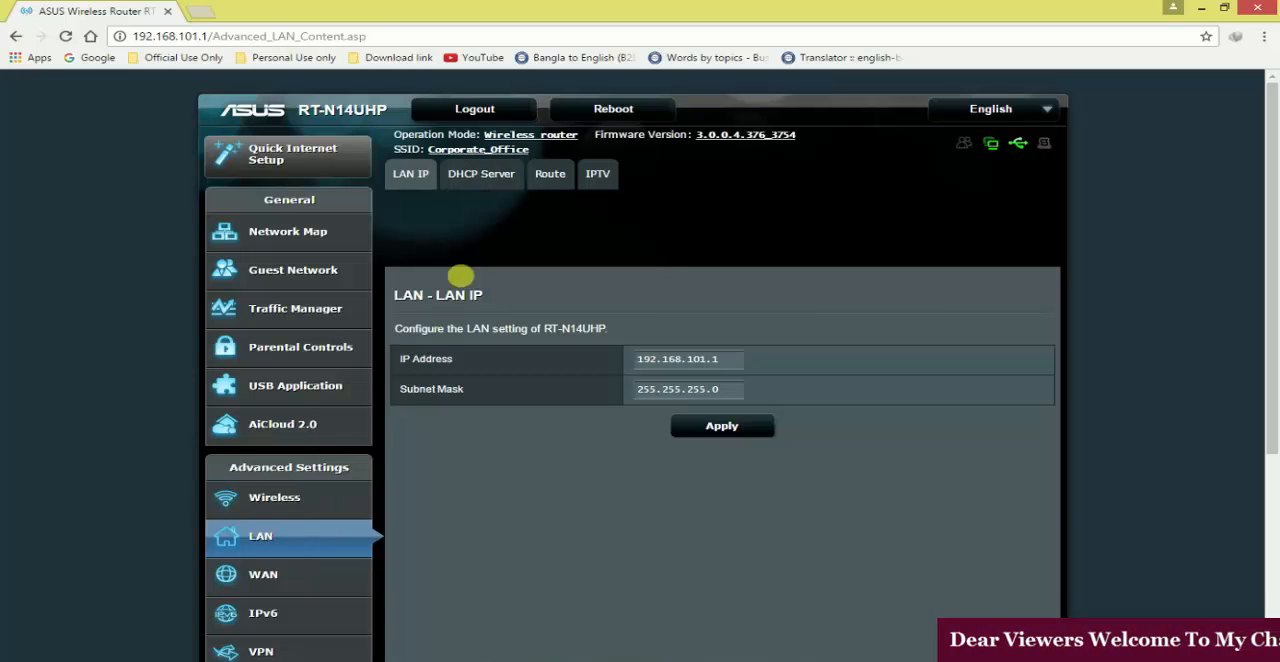
click(491, 176)
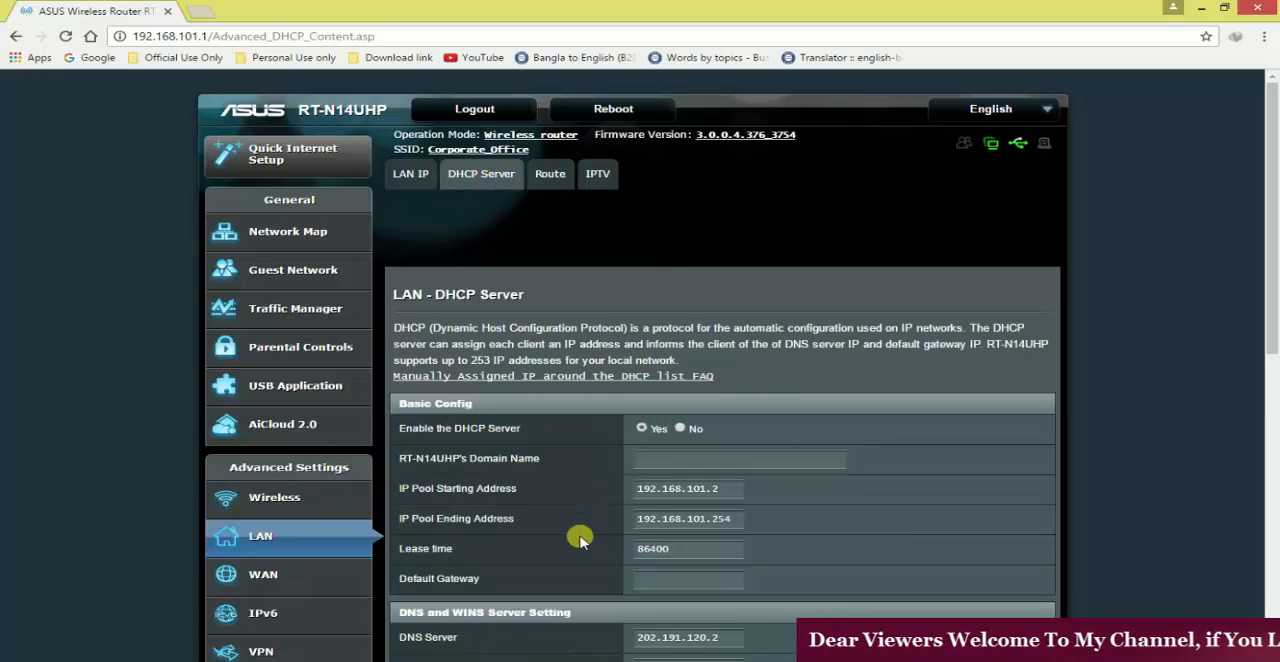
Examine the DHCP server's IP pool range, lease time, DNS and WINS servers, and manual assignment settings
scroll(613, 517, down, 1)
scroll(613, 517, down, 1)
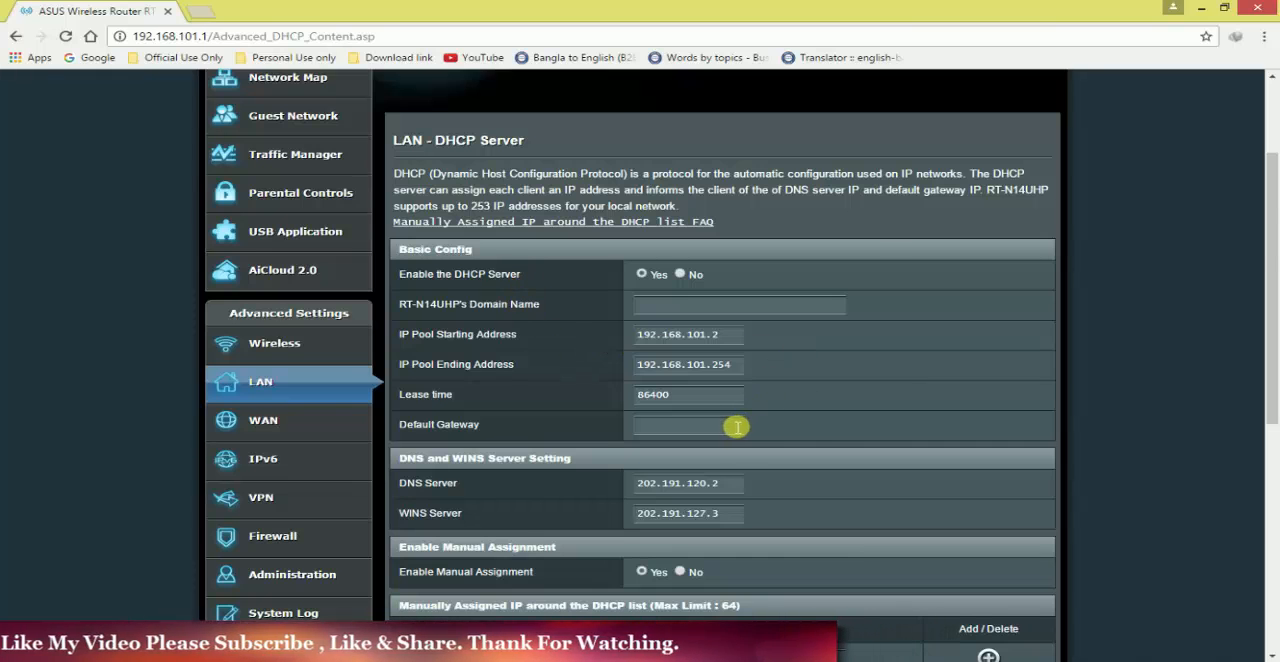
scroll(734, 422, down, 2)
scroll(701, 340, up, 1)
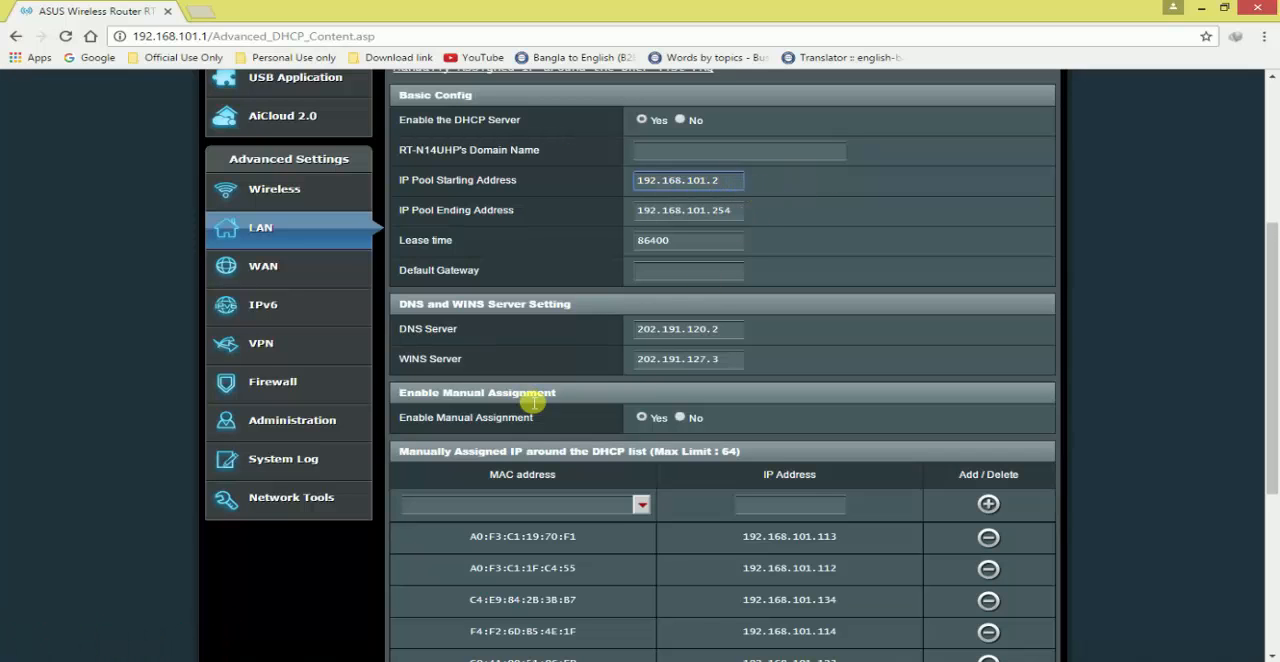
scroll(530, 400, down, 2)
scroll(530, 412, up, 5)
scroll(565, 430, down, 1)
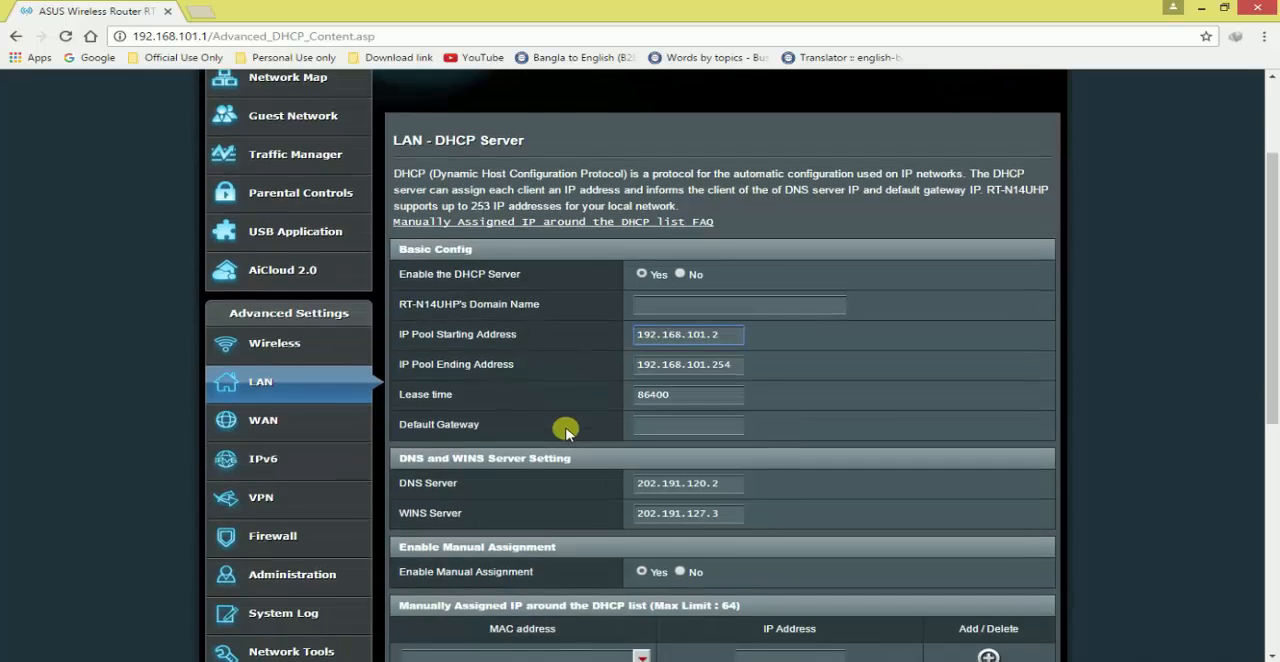
scroll(565, 430, down, 1)
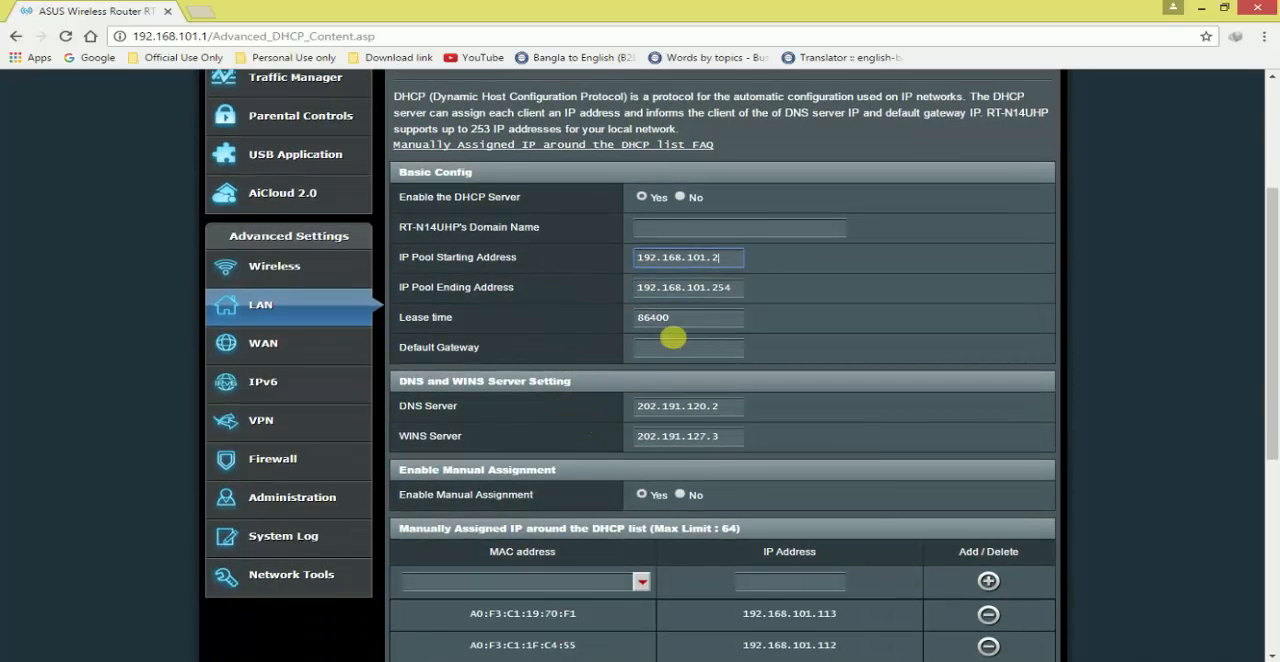
scroll(676, 337, up, 1)
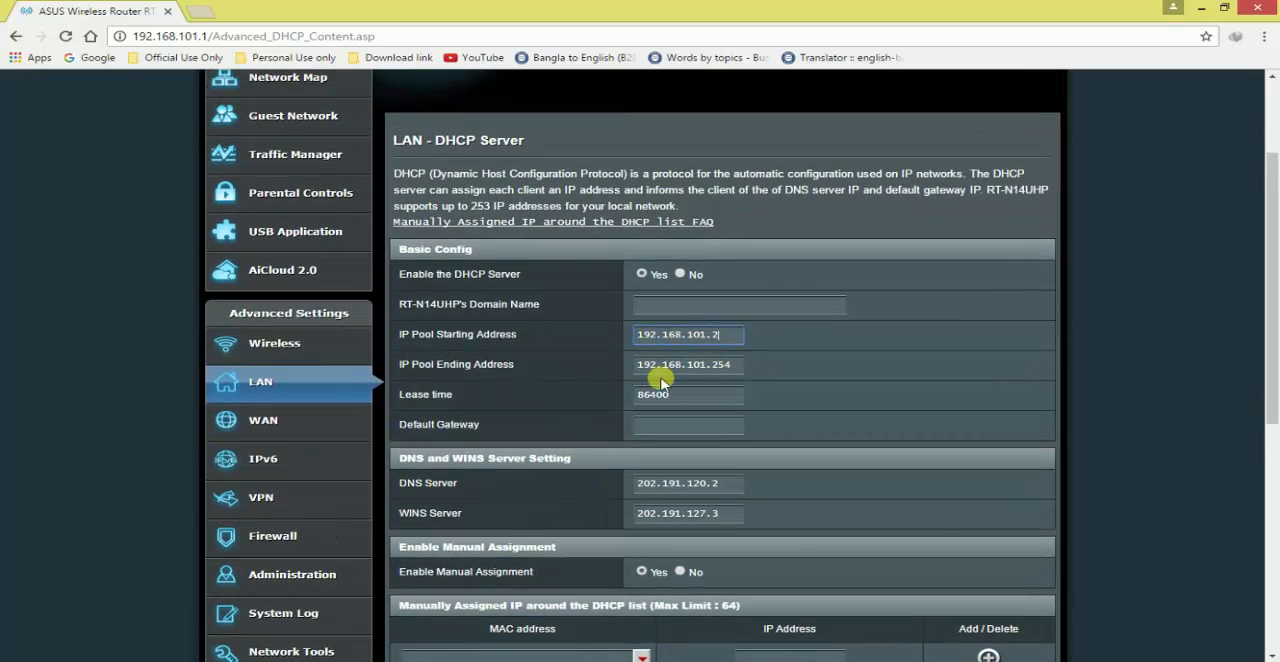
click(877, 338)
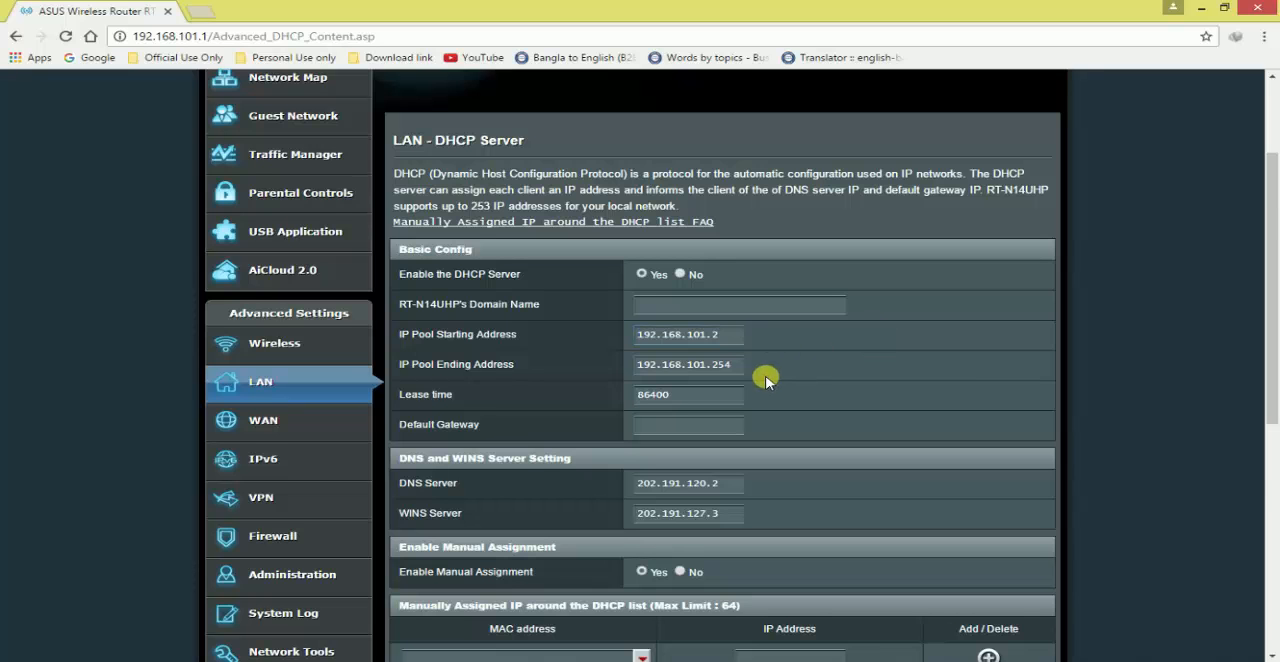
Choose the client device with MAC address 18:D6:C7:14:B8:77 for a new entry in the manually assigned IP list
scroll(766, 378, down, 2)
scroll(766, 375, down, 1)
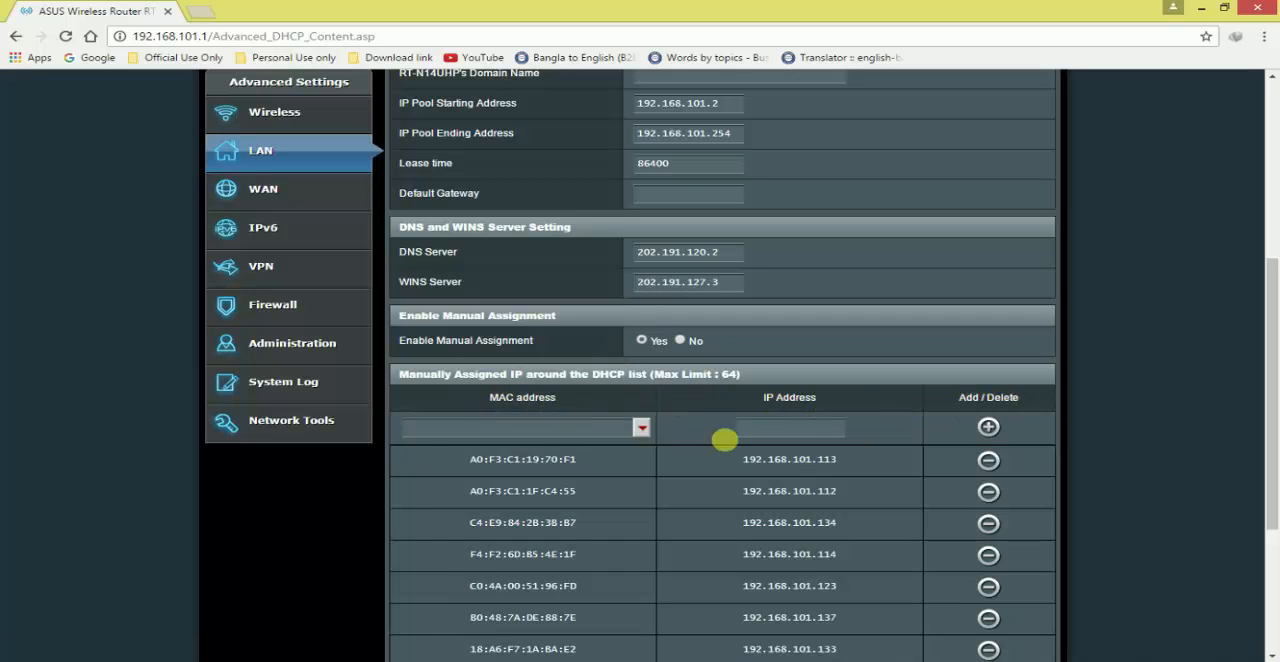
scroll(660, 435, down, 2)
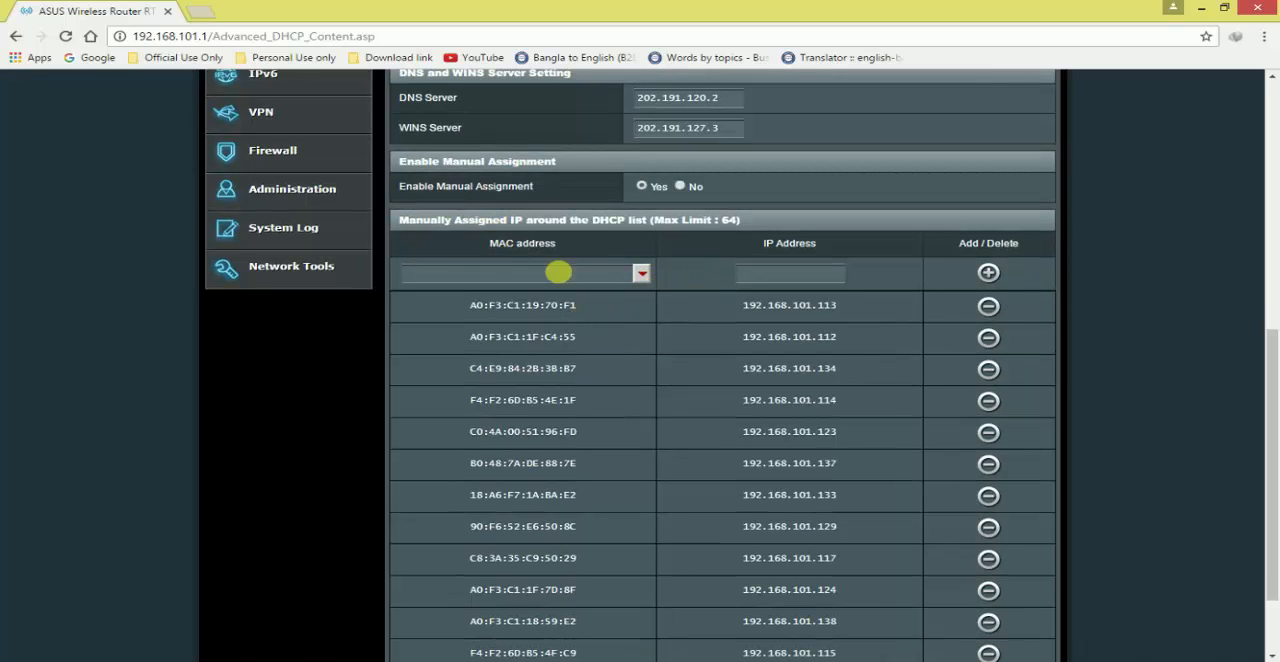
click(641, 274)
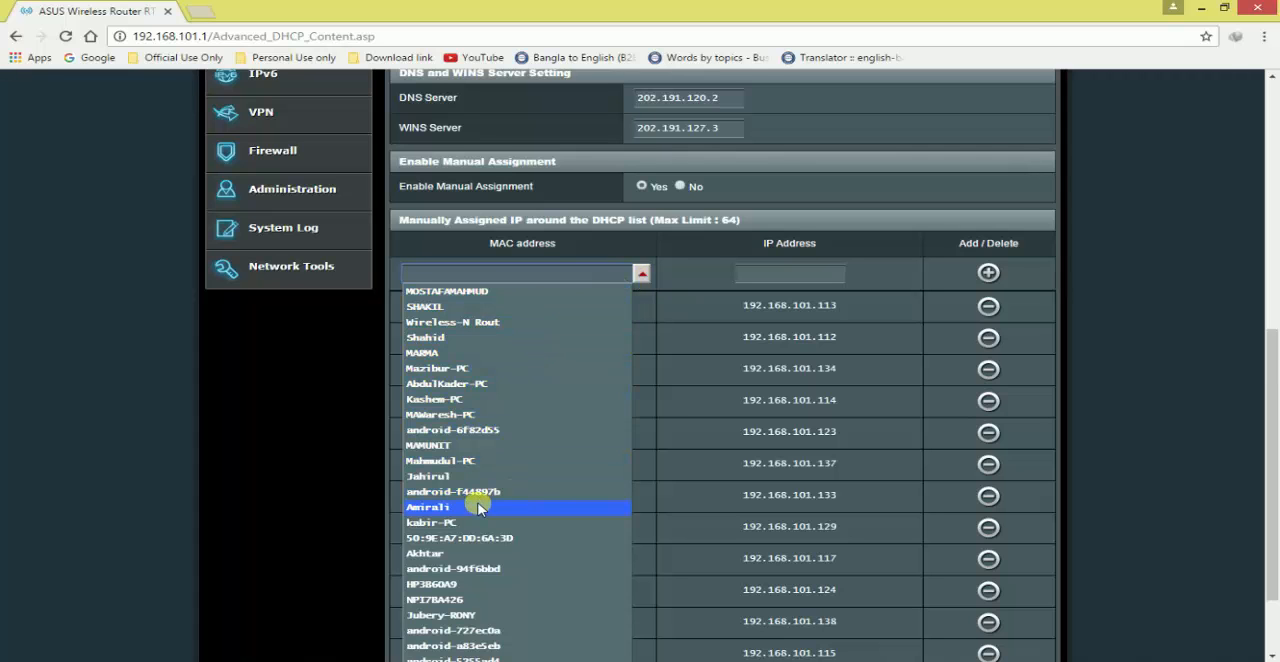
scroll(478, 508, down, 1)
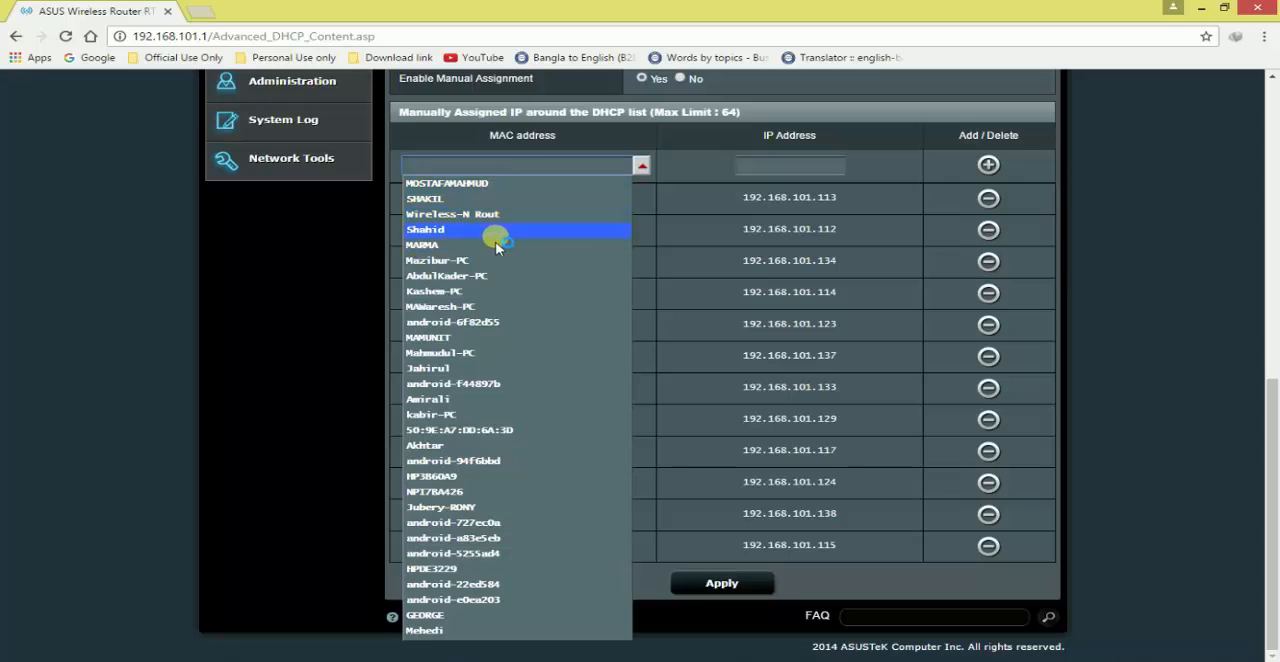
click(455, 400)
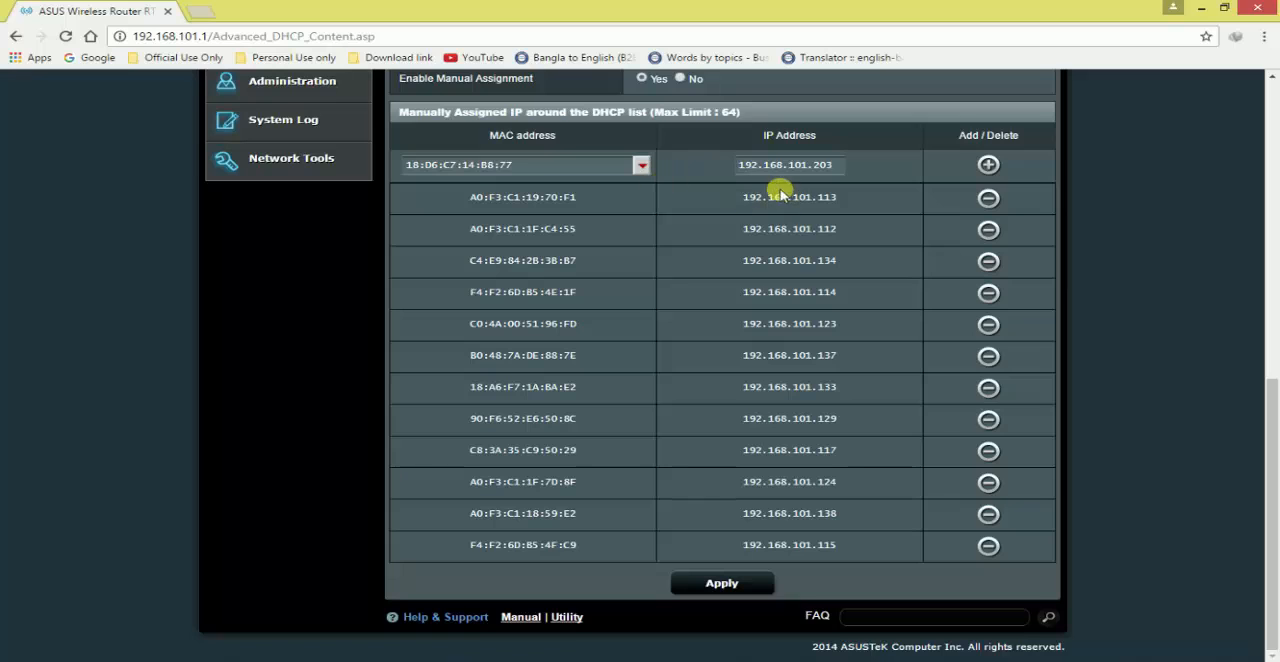
click(640, 165)
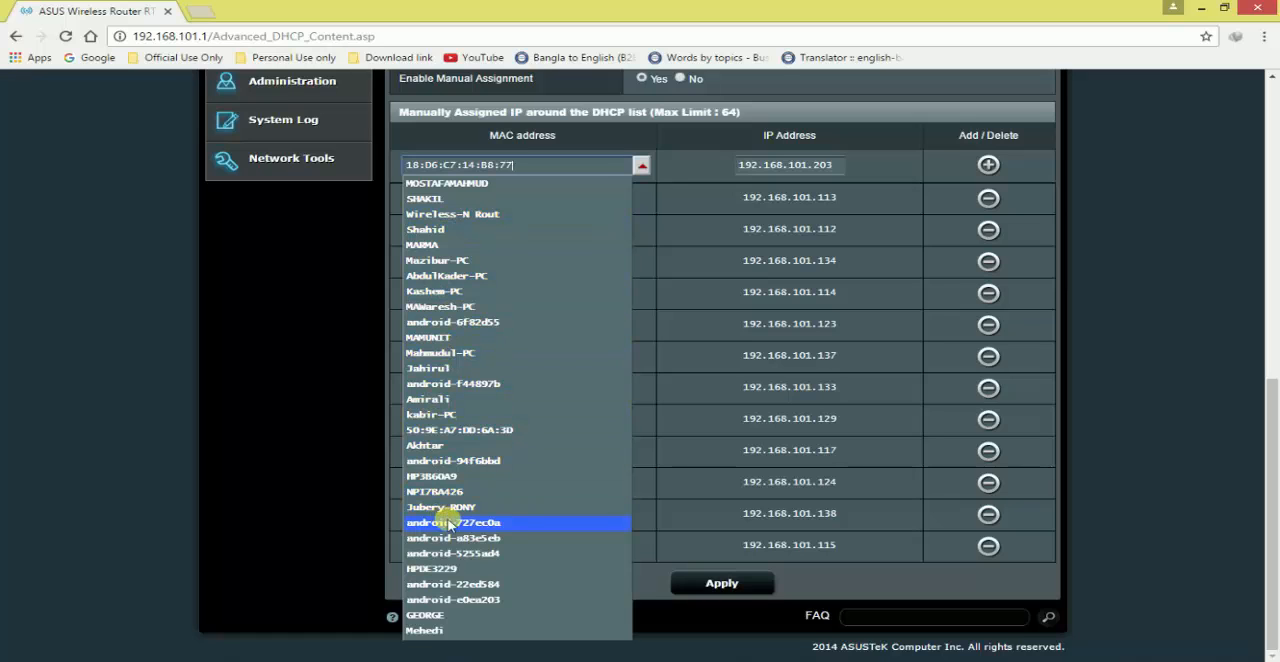
click(432, 402)
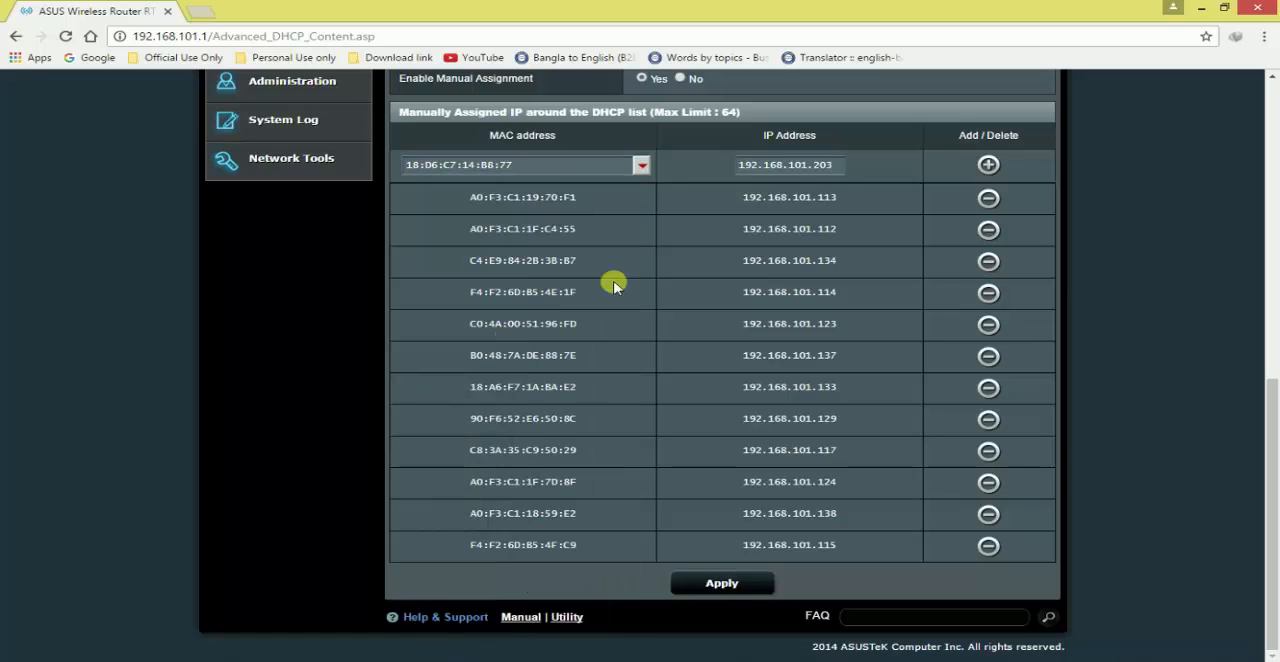
Set the new entry's IP address to 192.168.101.119 and add it to the manually assigned IP list
drag(547, 170, 371, 165)
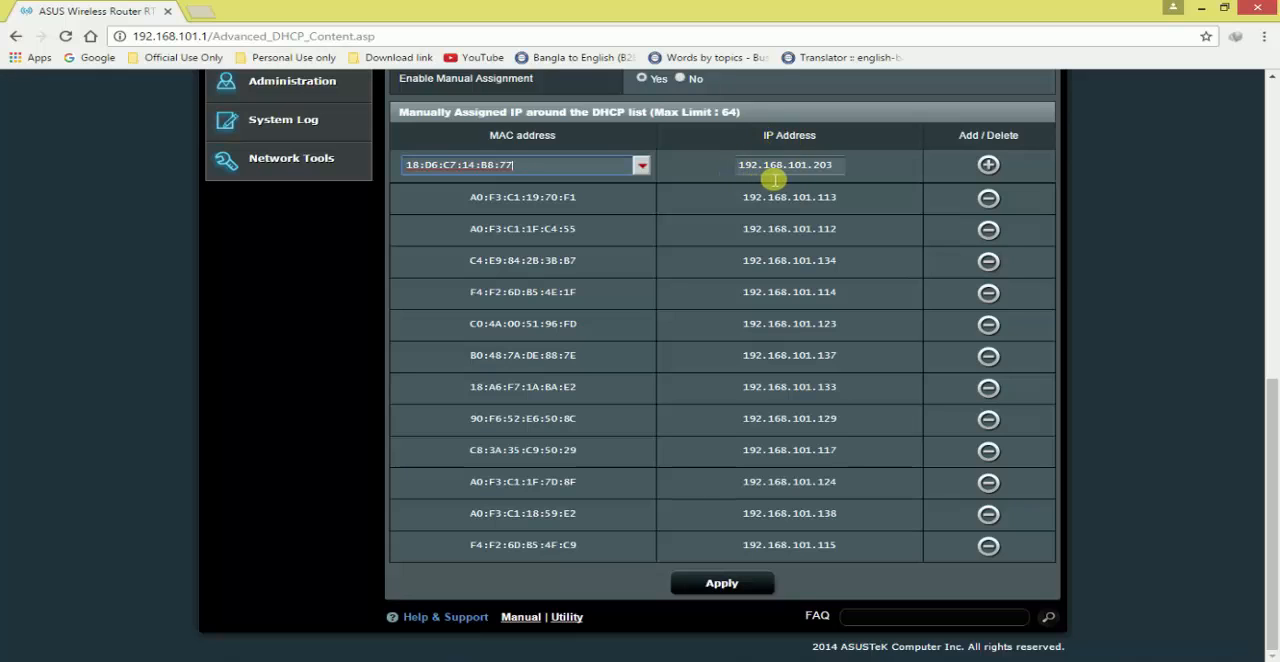
click(842, 174)
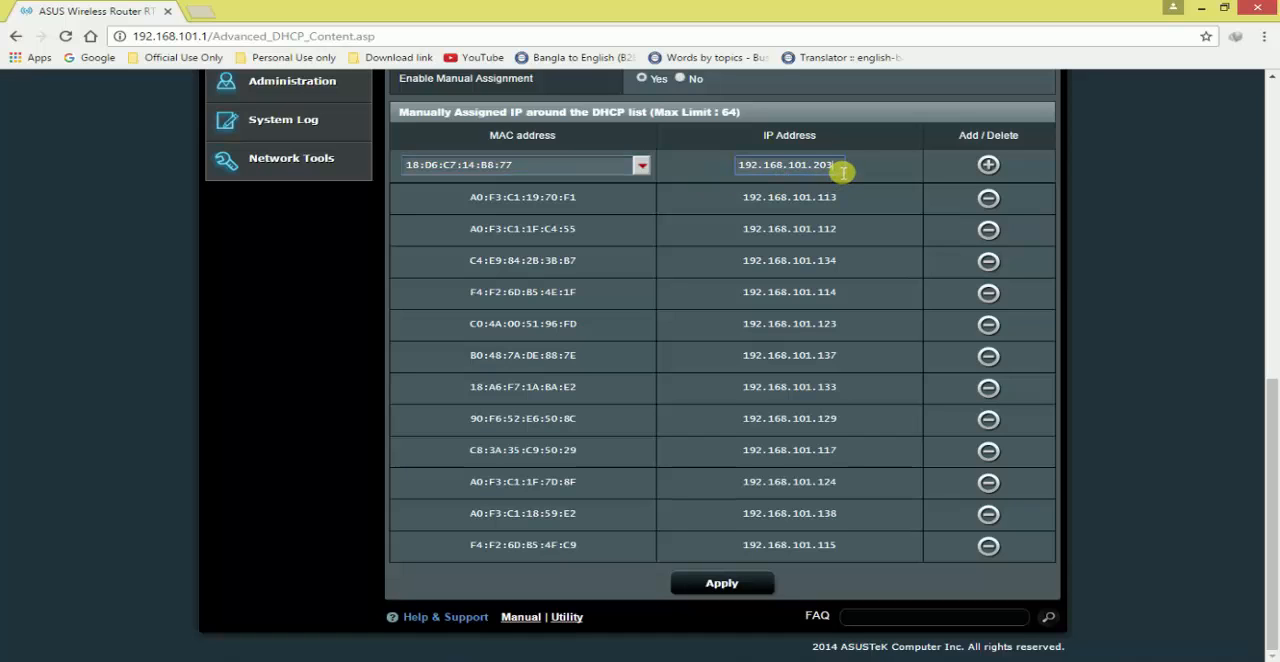
key(BackSpace)
key(BackSpace)
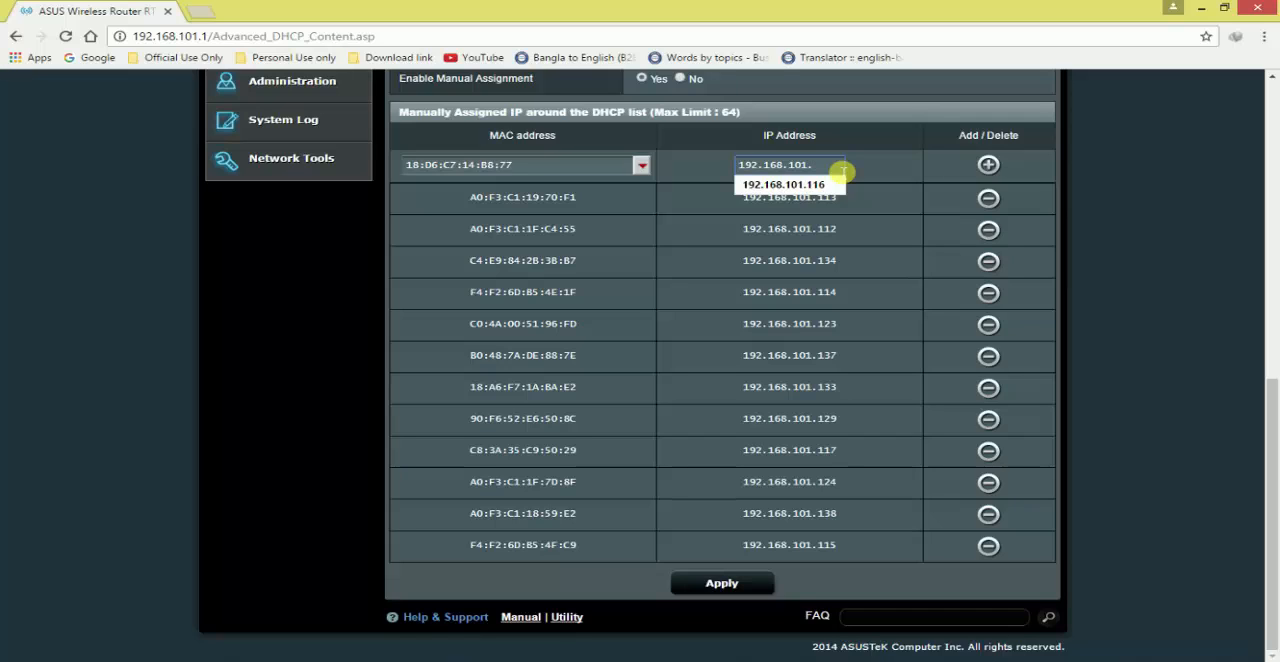
text(9)
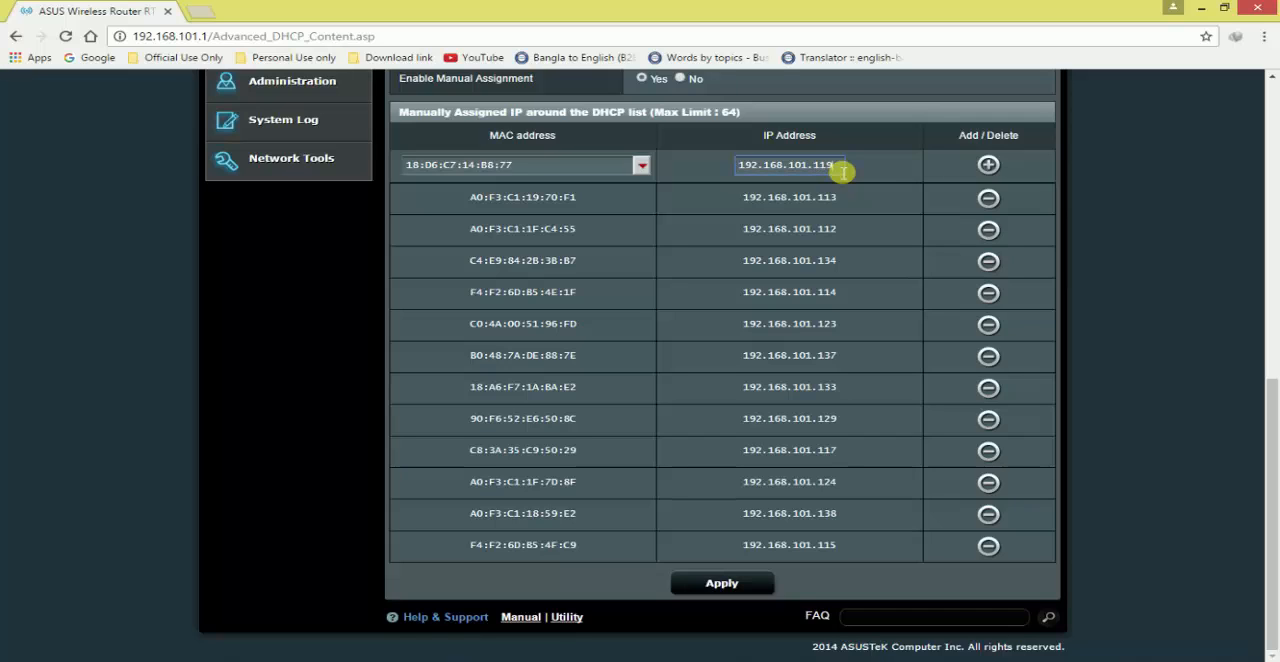
click(988, 165)
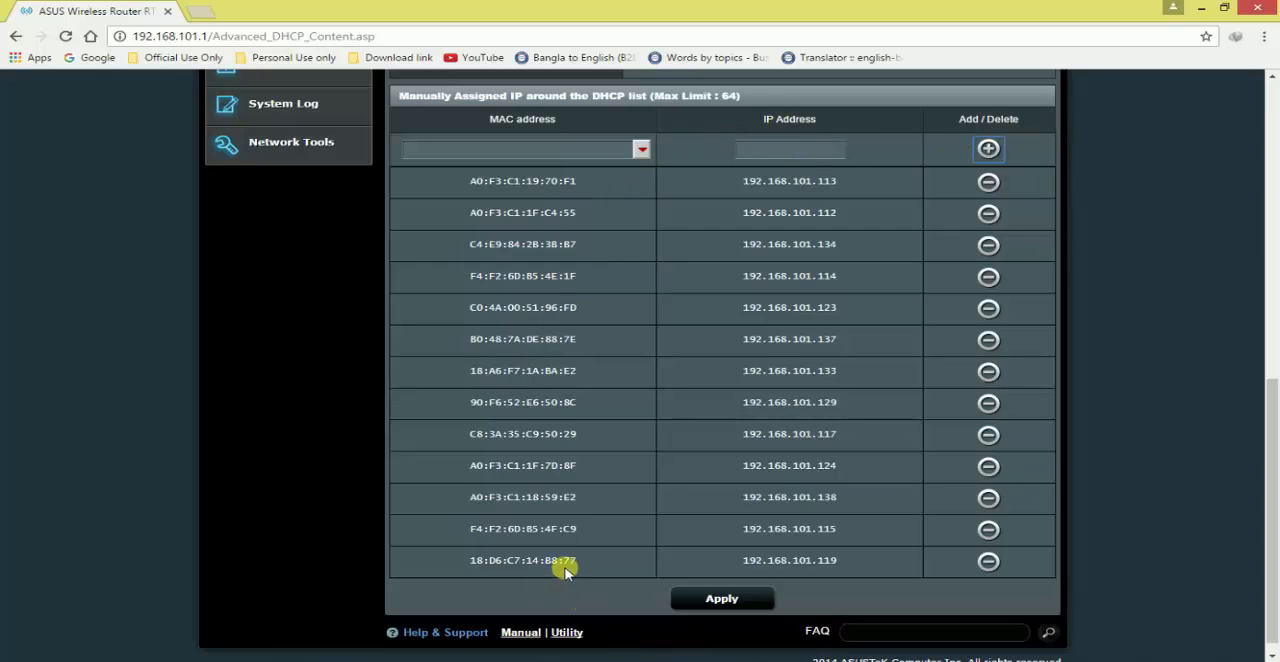
Check the new 18:D6:C7:14:B8:77 entry and the client list, and apply the DHCP server settings
drag(466, 562, 857, 562)
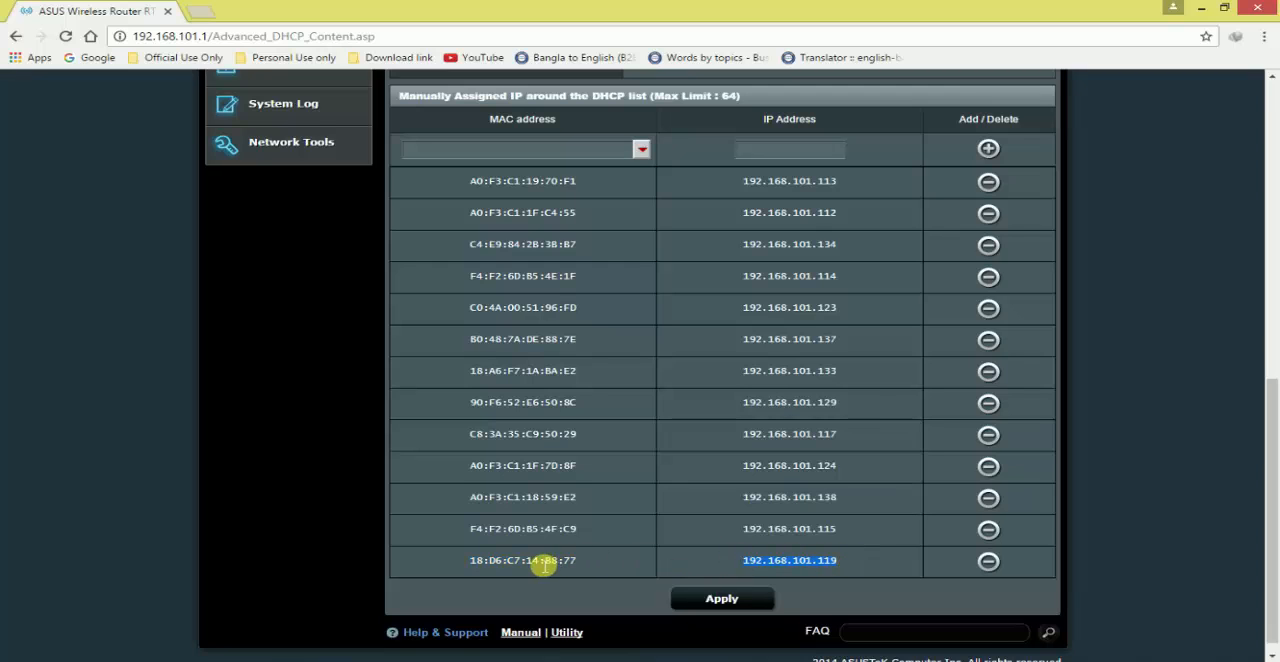
click(641, 150)
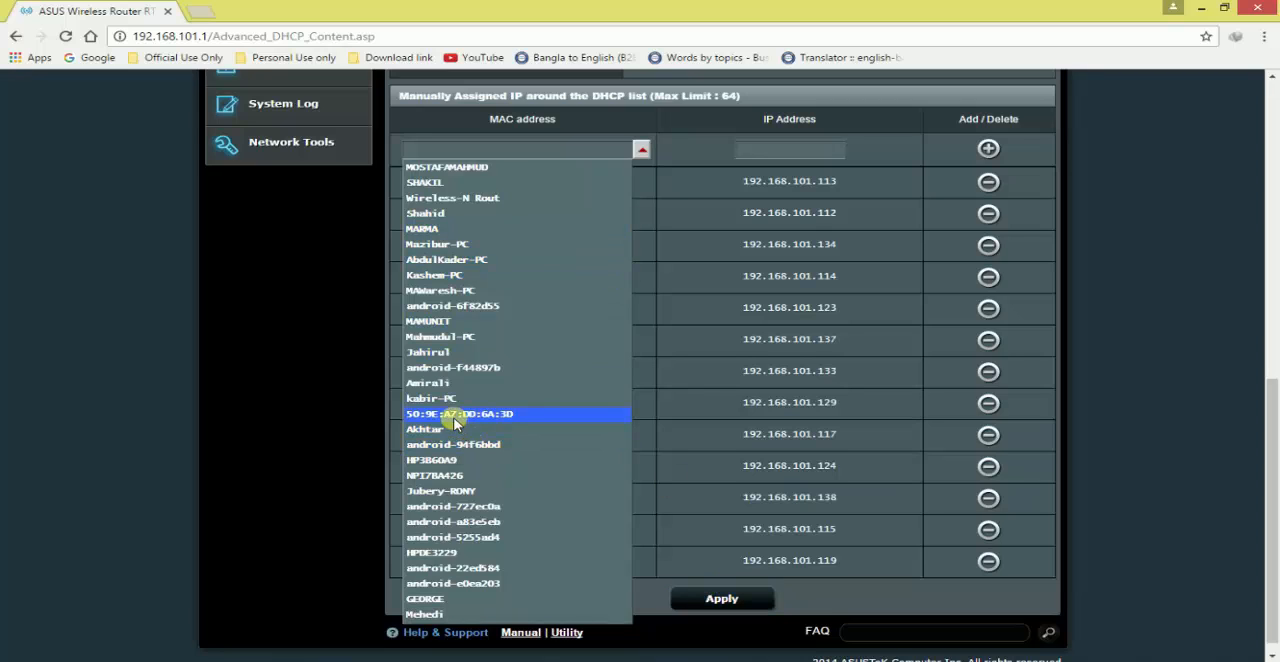
click(722, 600)
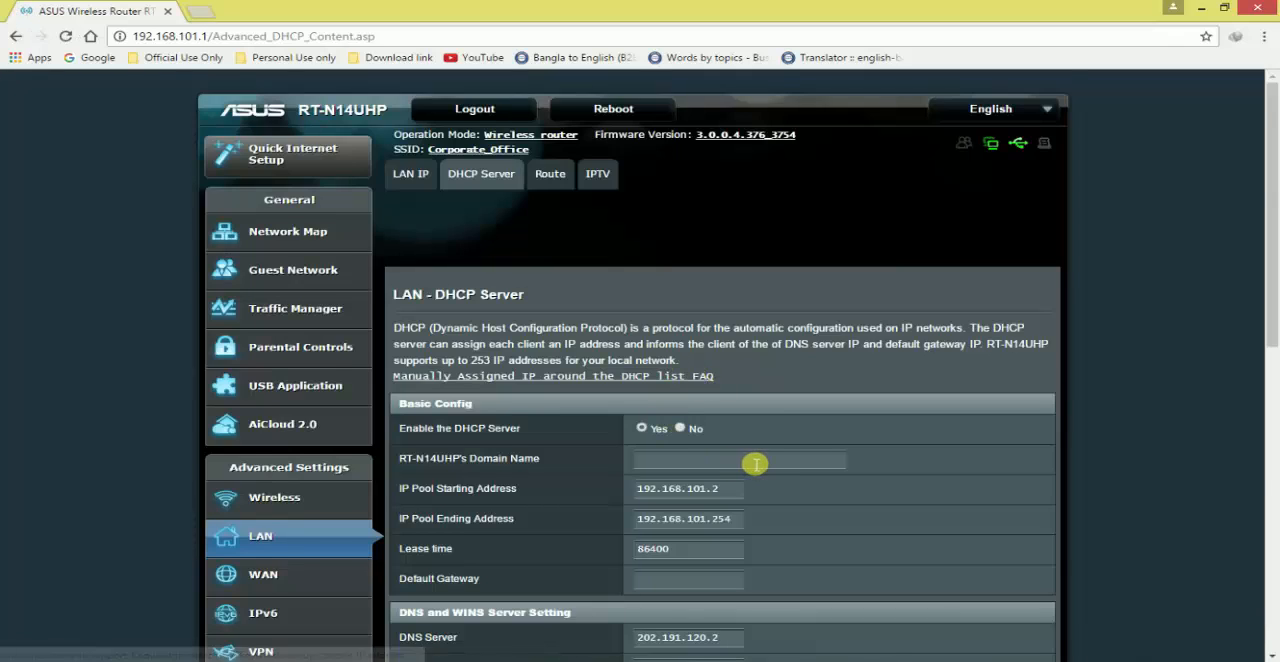
Look over the saved manual IP assignments and log out of the router
scroll(755, 463, down, 10)
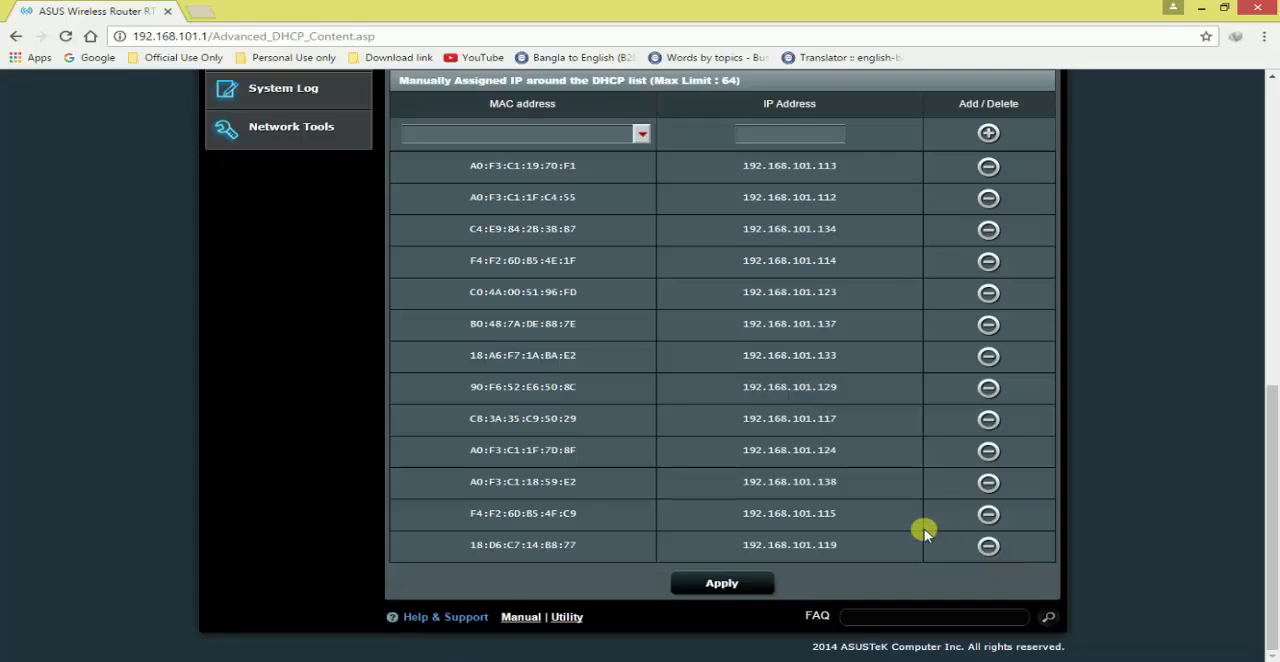
scroll(924, 533, up, 3)
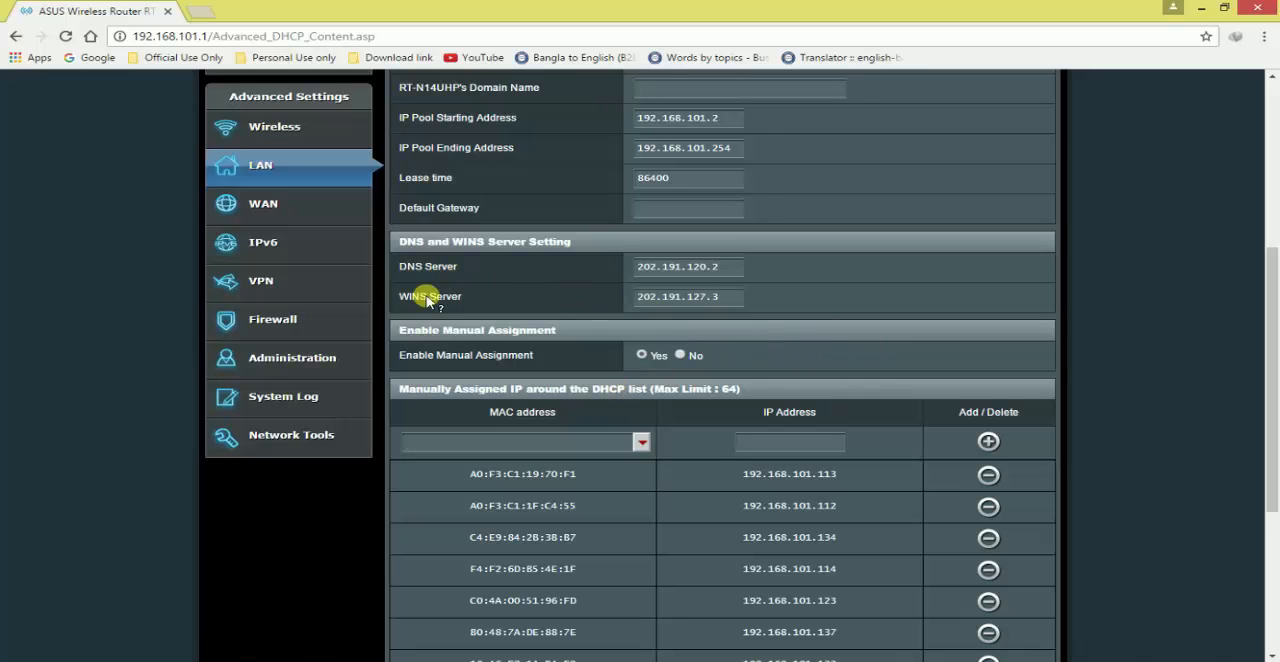
scroll(337, 248, up, 1)
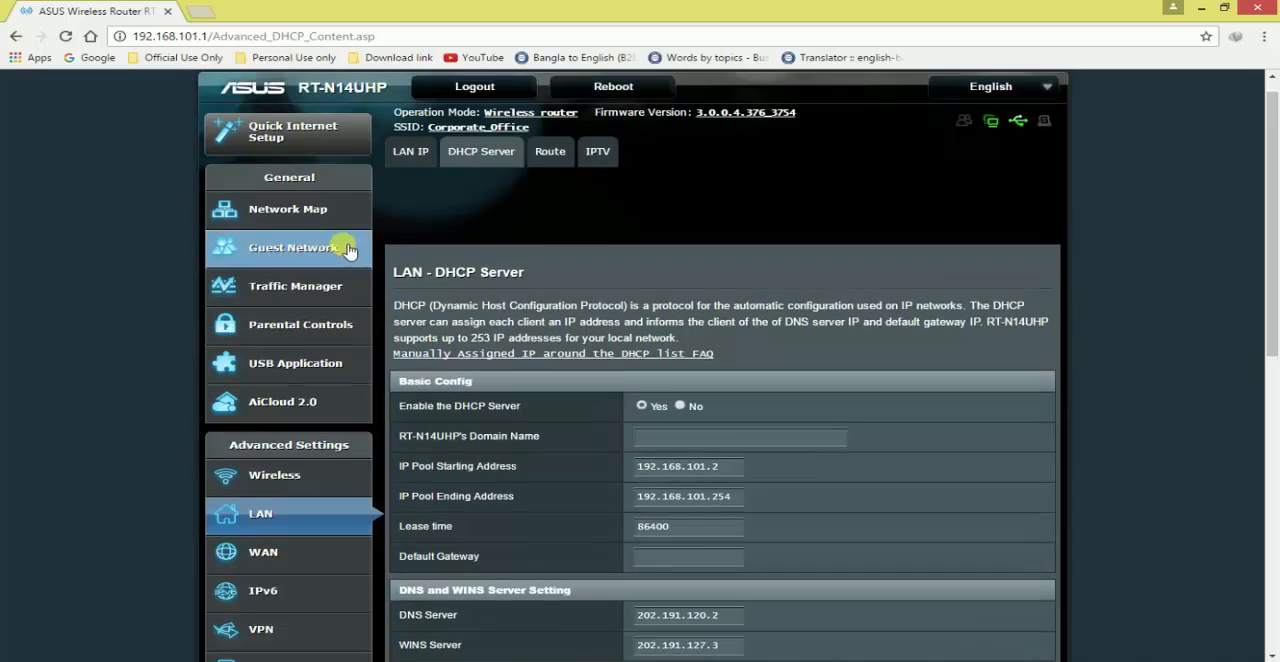
click(488, 113)
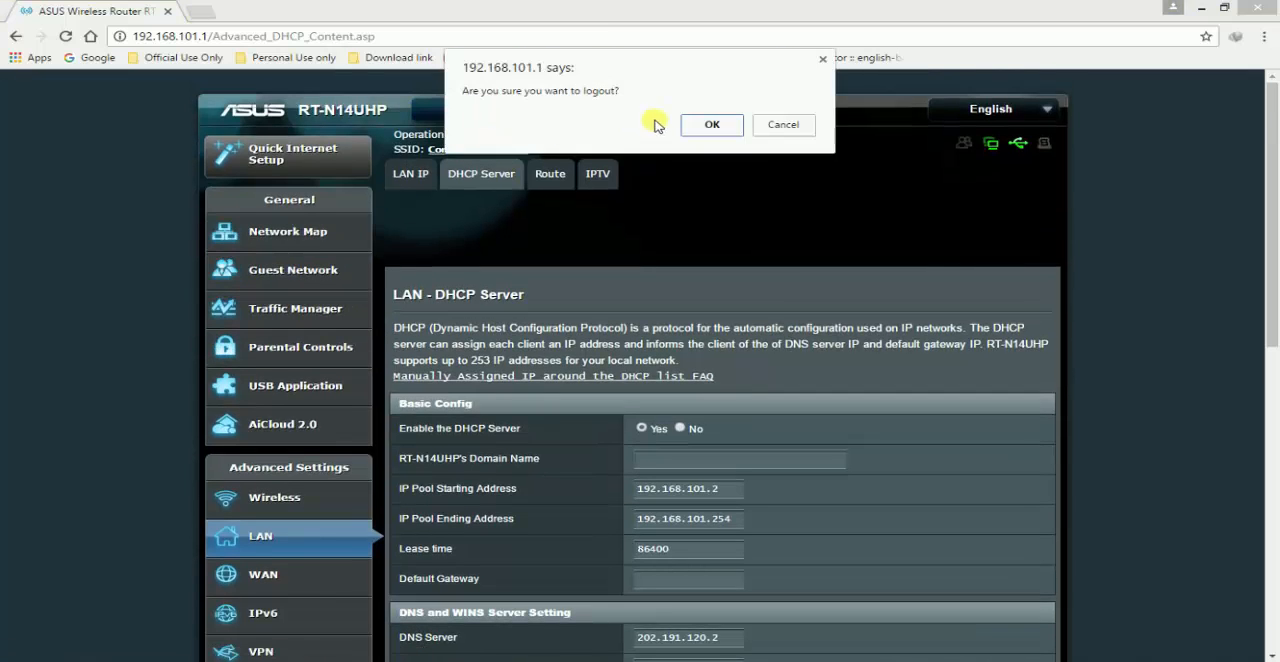
click(711, 124)
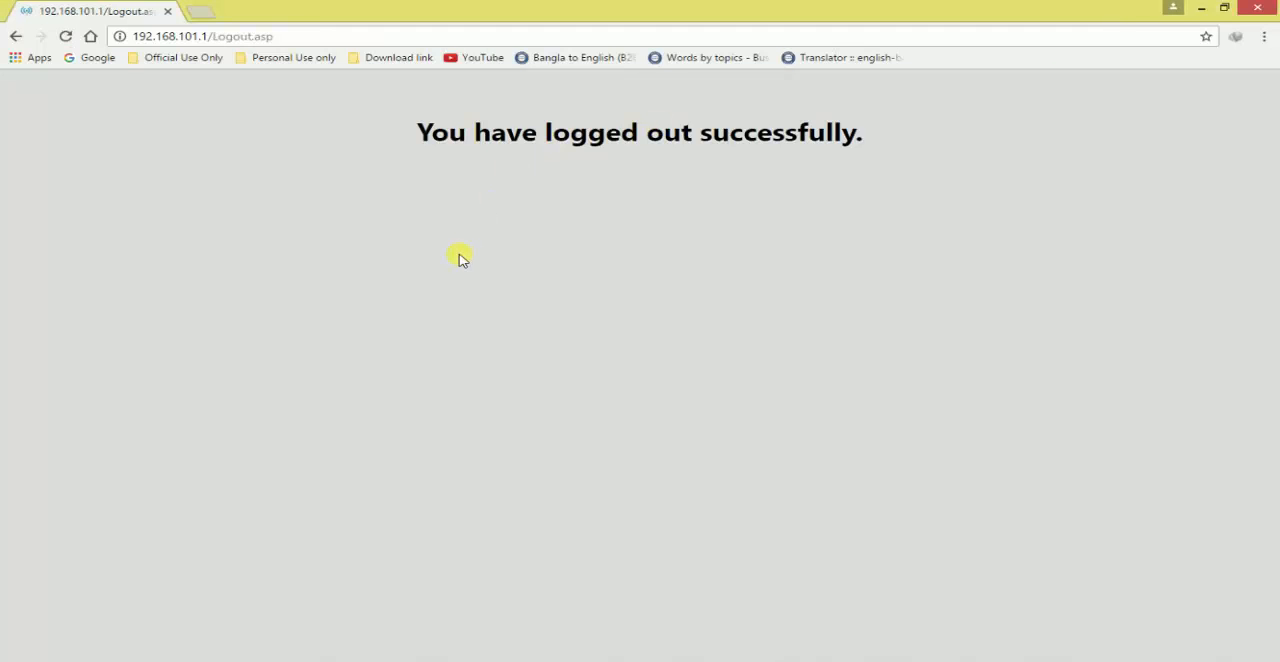
Load Google, open the bookmarked ASUS router page, and log in with the saved credentials
click(103, 62)
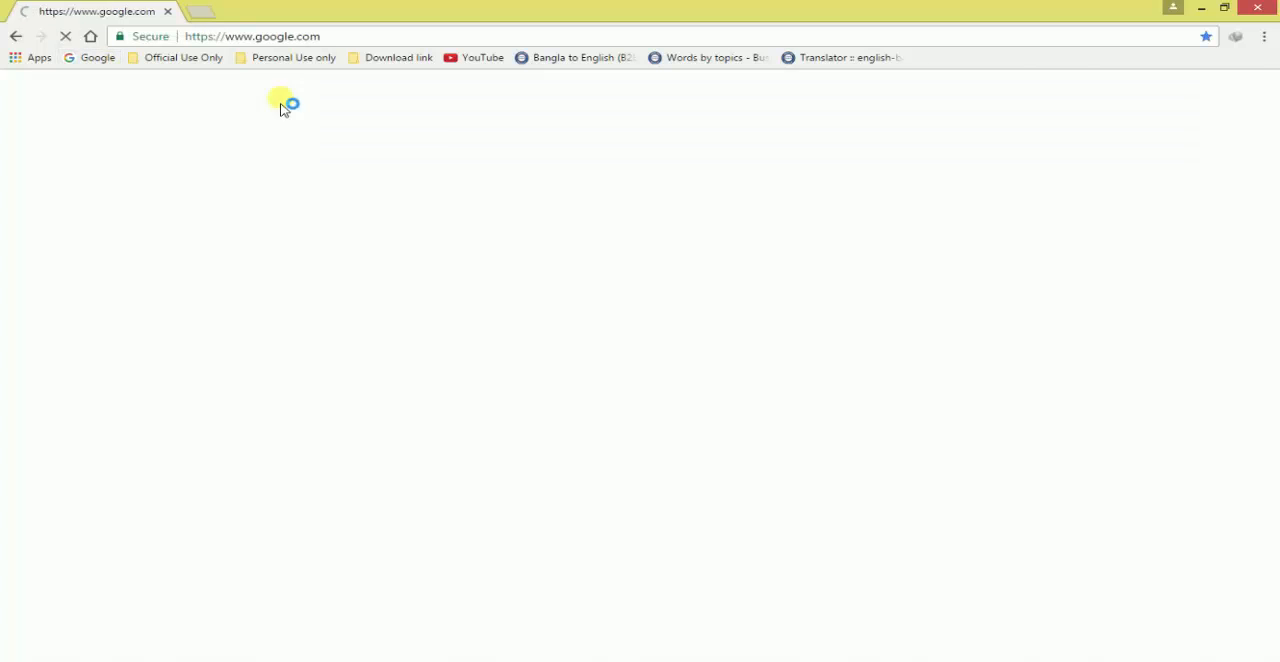
click(170, 56)
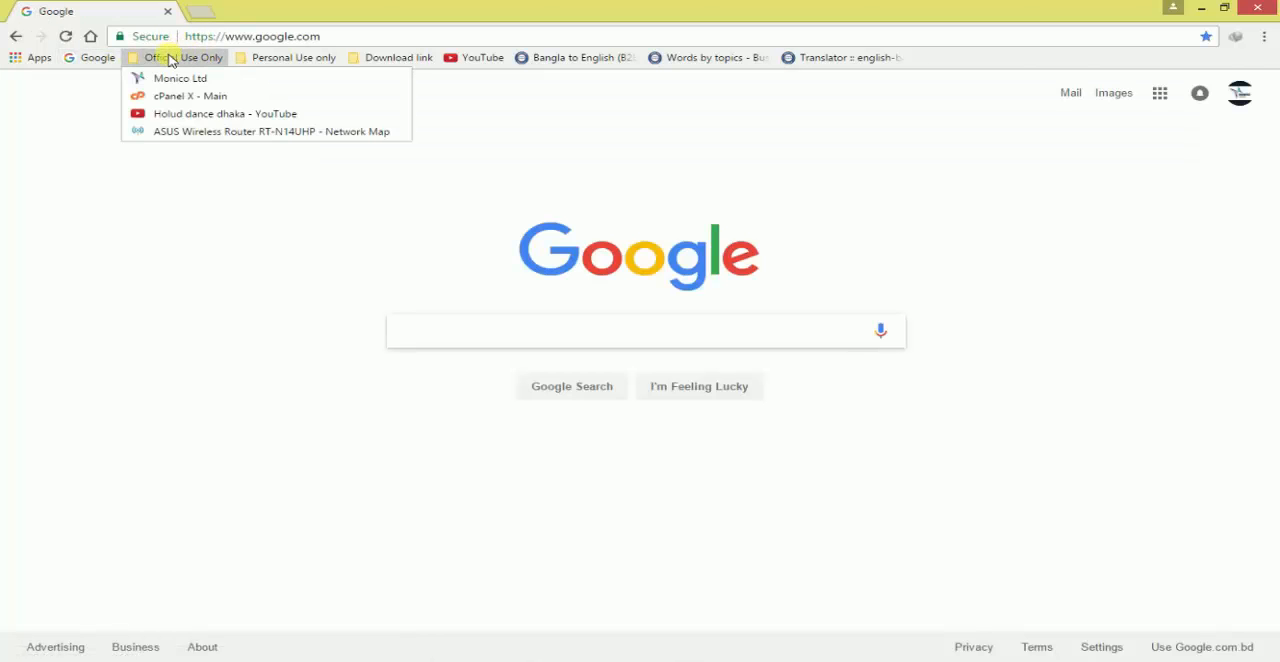
click(191, 134)
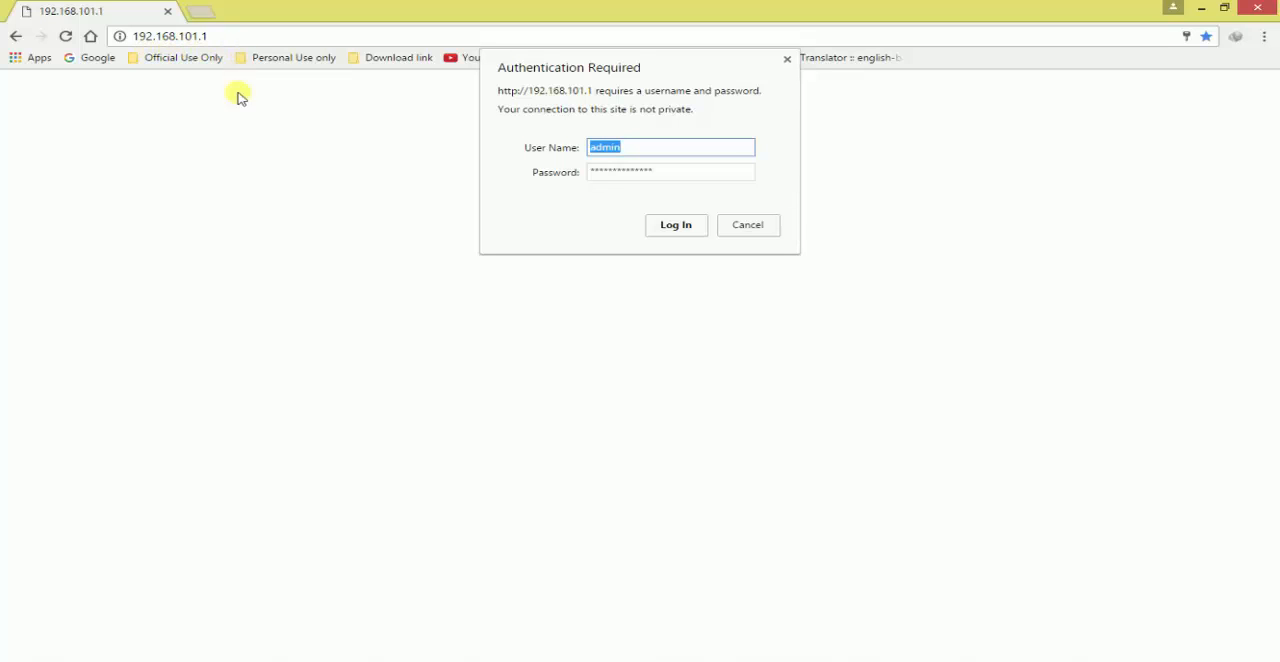
click(678, 225)
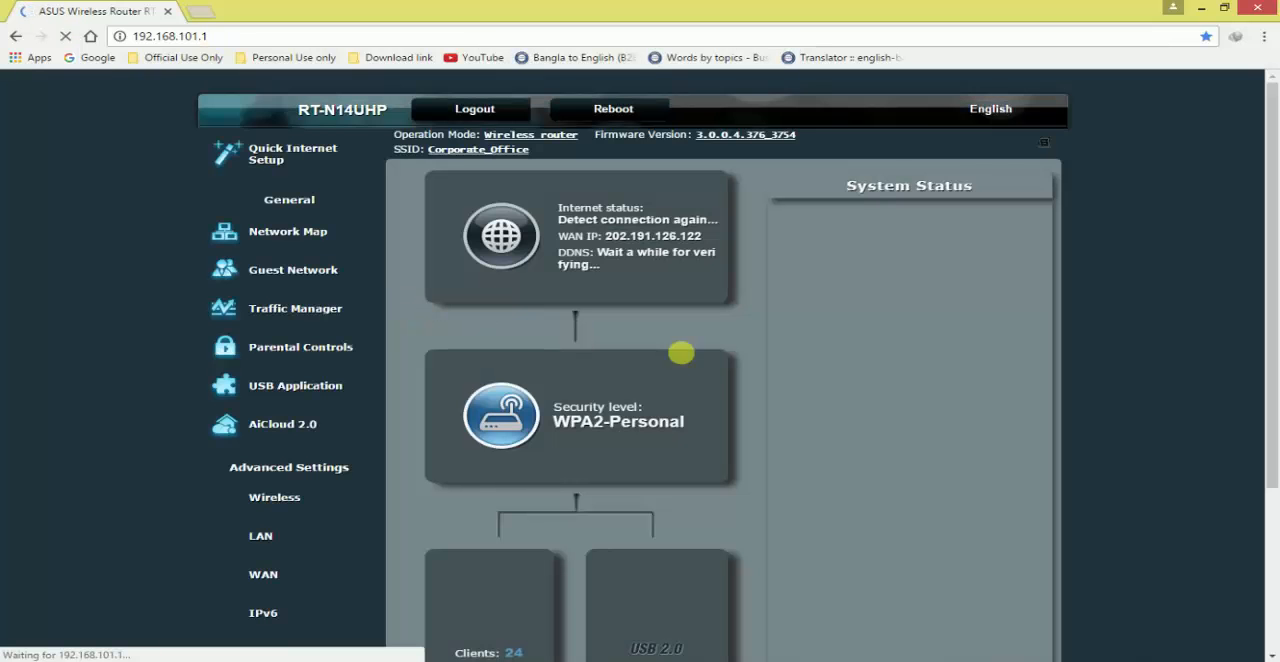
Reopen the LAN section's DHCP Server settings and check the entry for 18:D6:C7:14:B8:77 in the manual assignment list
scroll(666, 387, down, 3)
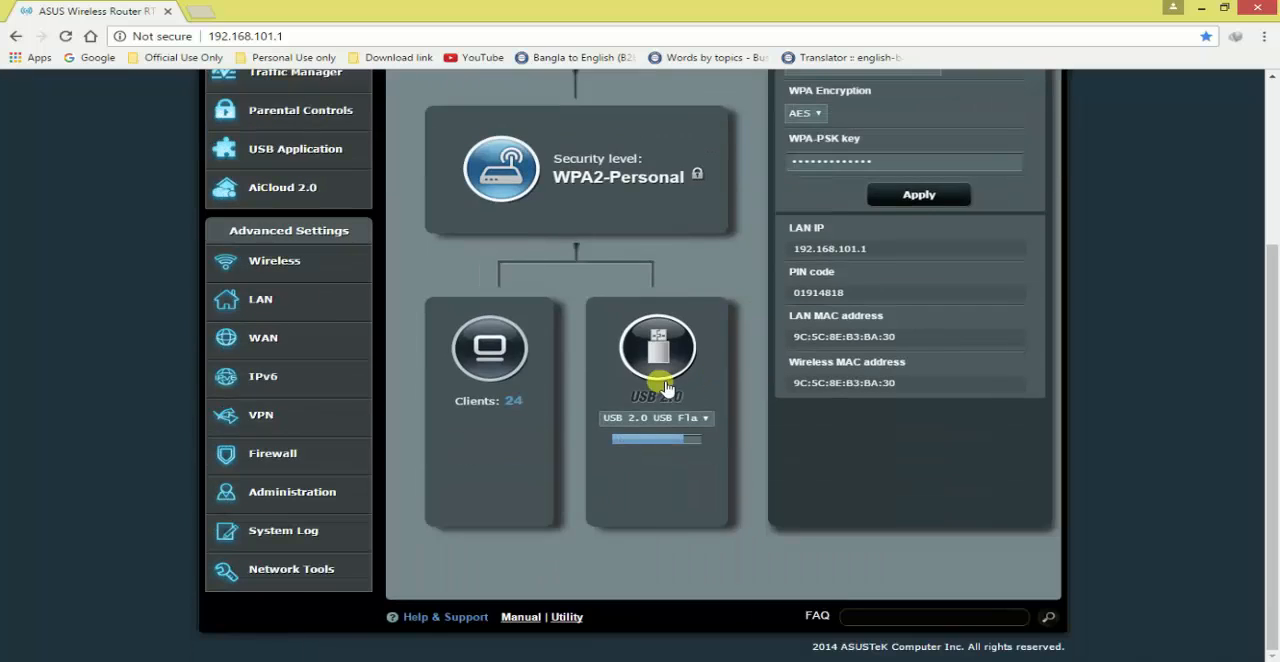
click(268, 303)
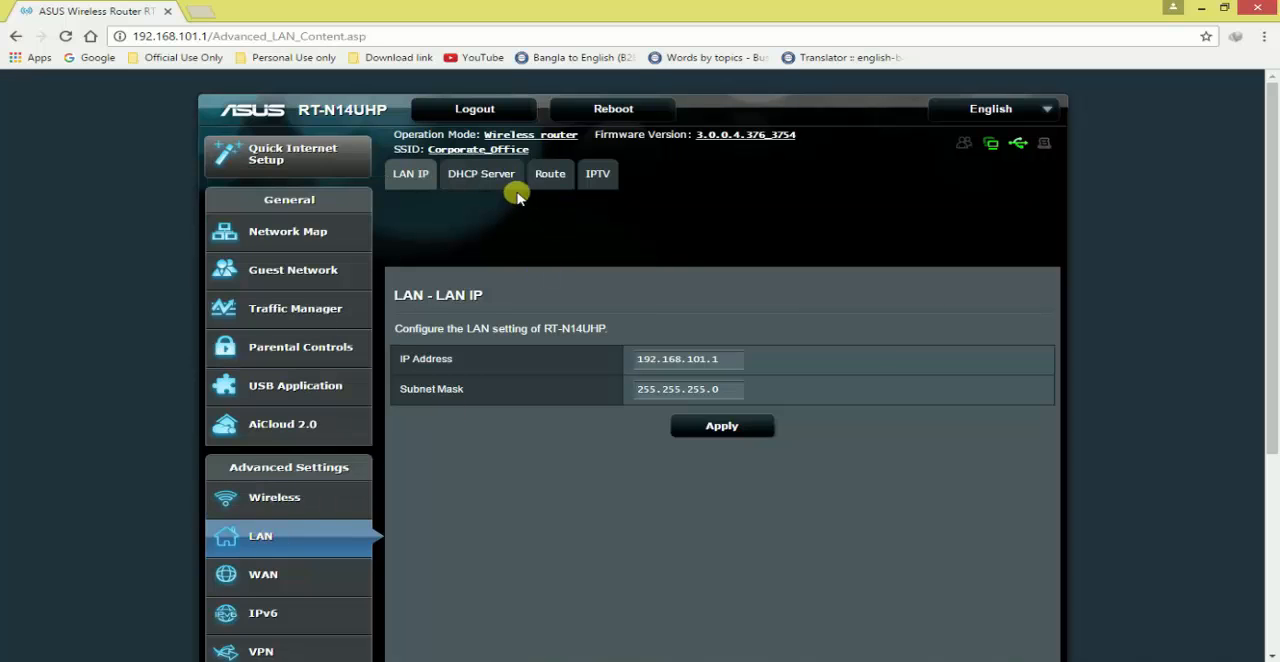
click(484, 176)
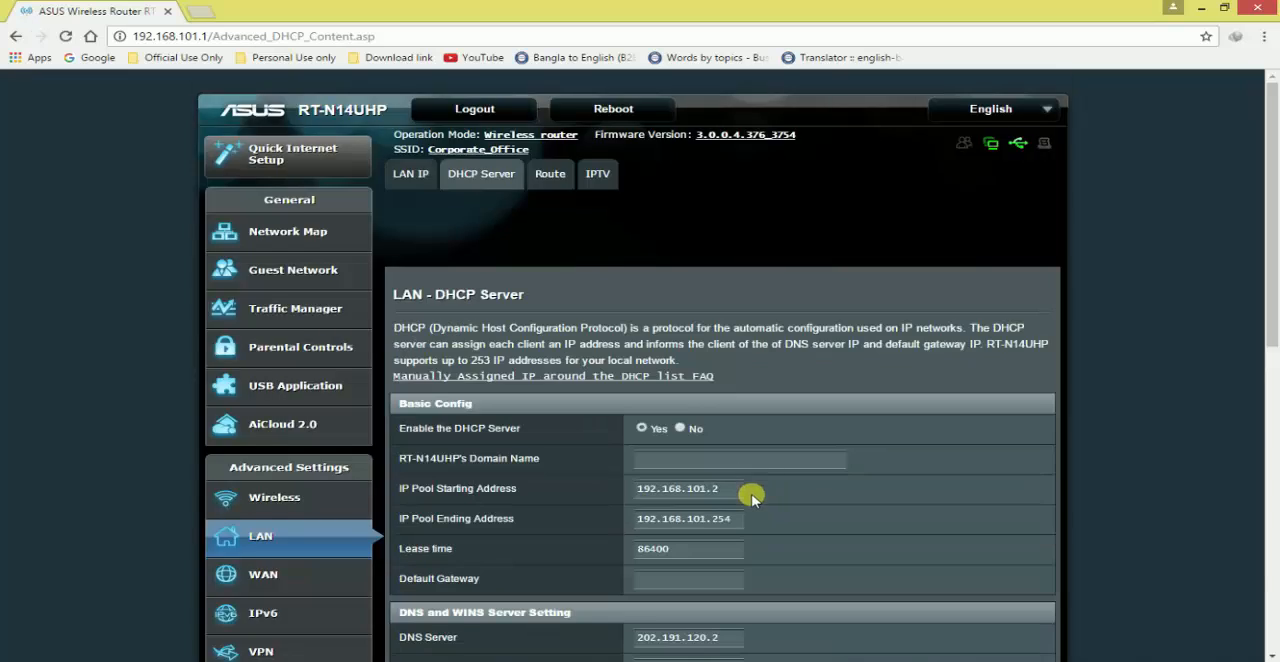
scroll(800, 470, down, 4)
scroll(795, 468, down, 3)
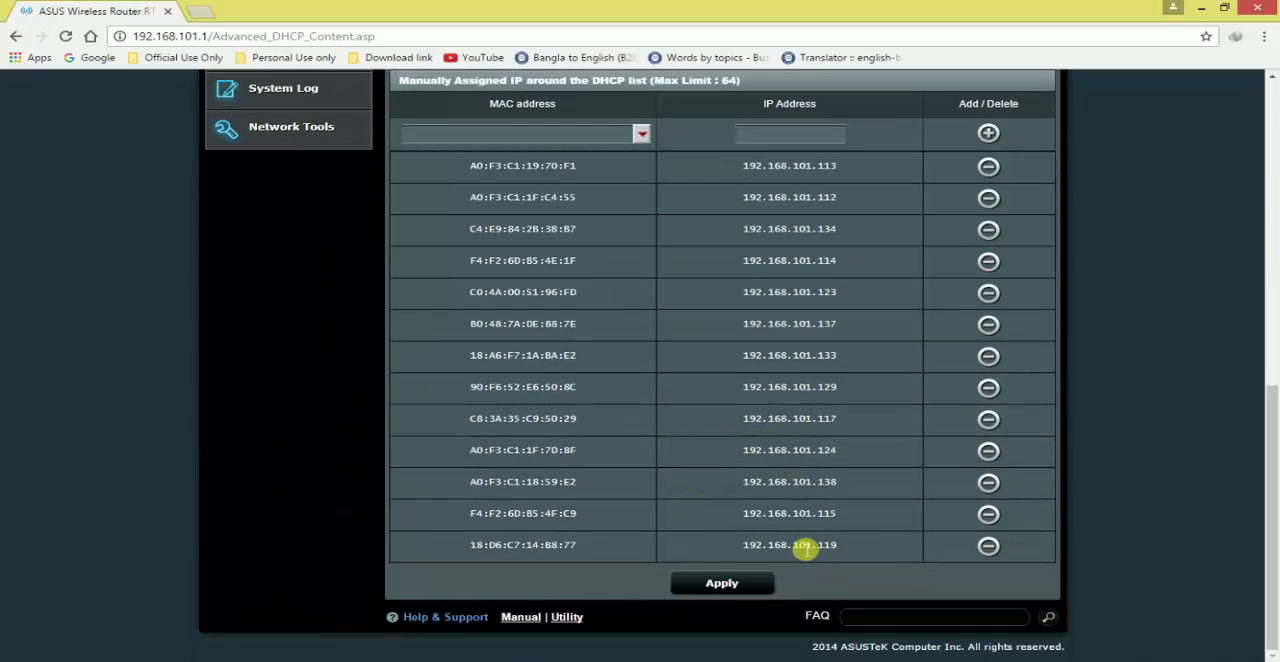
scroll(631, 200, up, 3)
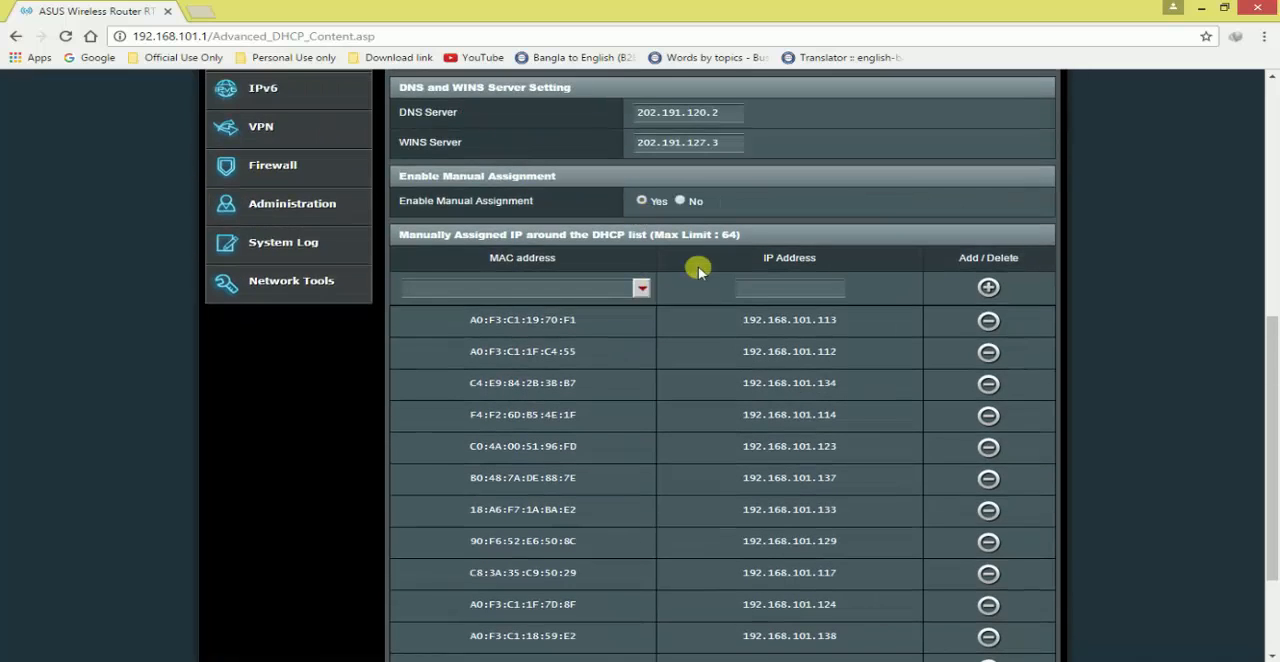
click(643, 289)
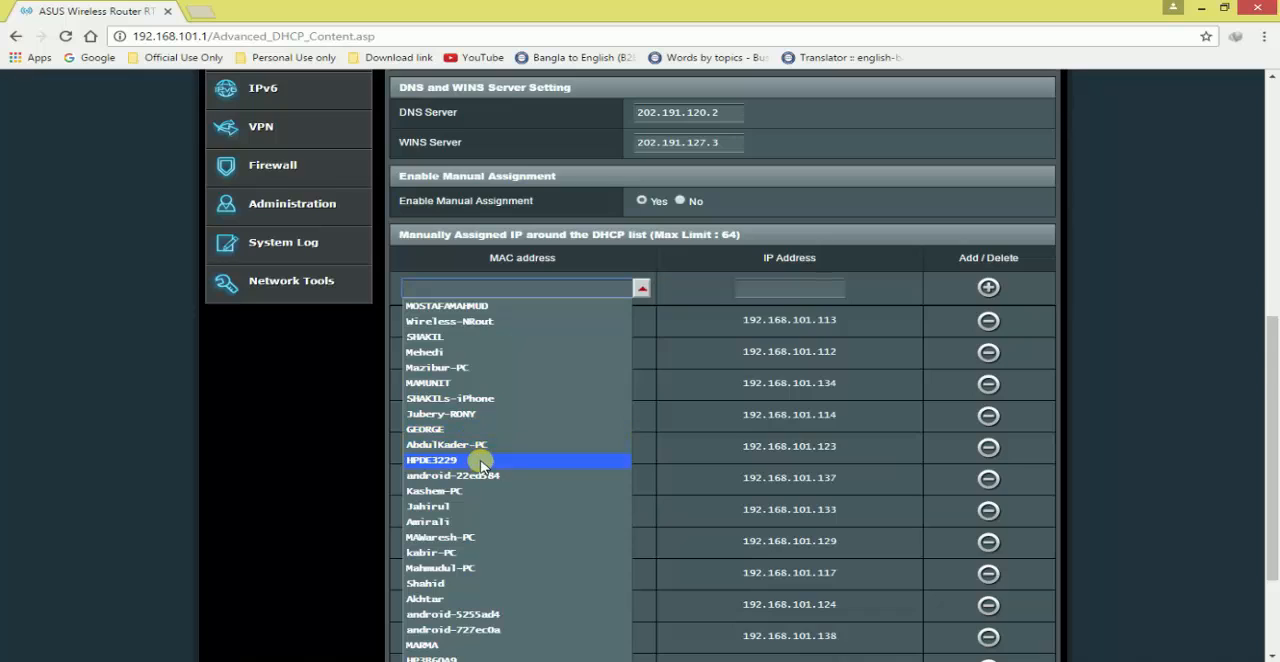
scroll(478, 468, down, 3)
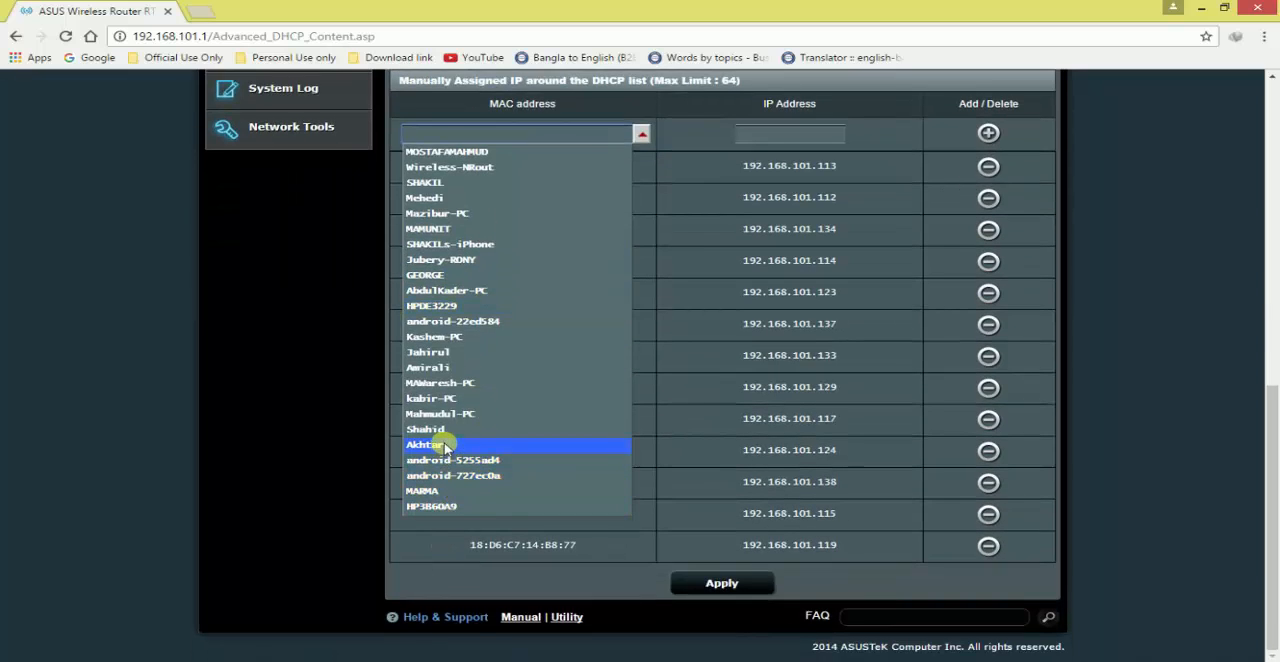
click(437, 369)
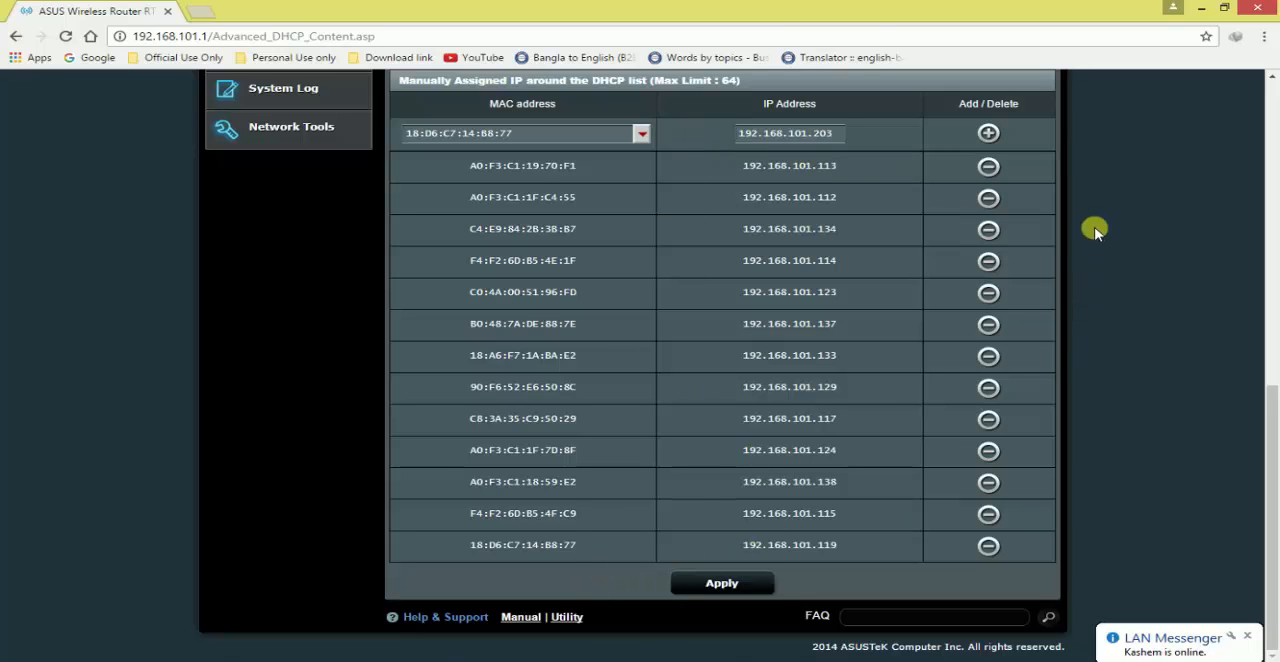
Review the DHCP server's basic configuration and compare the chosen client's IP address with the assignment list
scroll(331, 157, up, 1)
scroll(340, 200, up, 5)
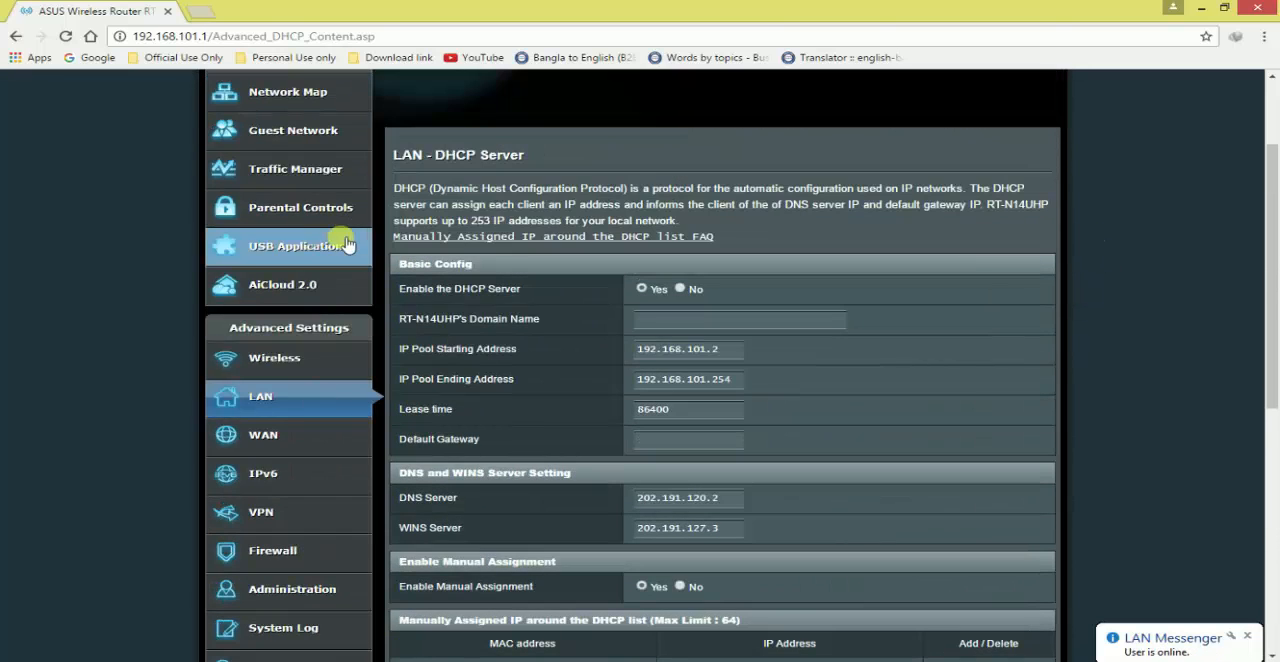
scroll(345, 245, up, 2)
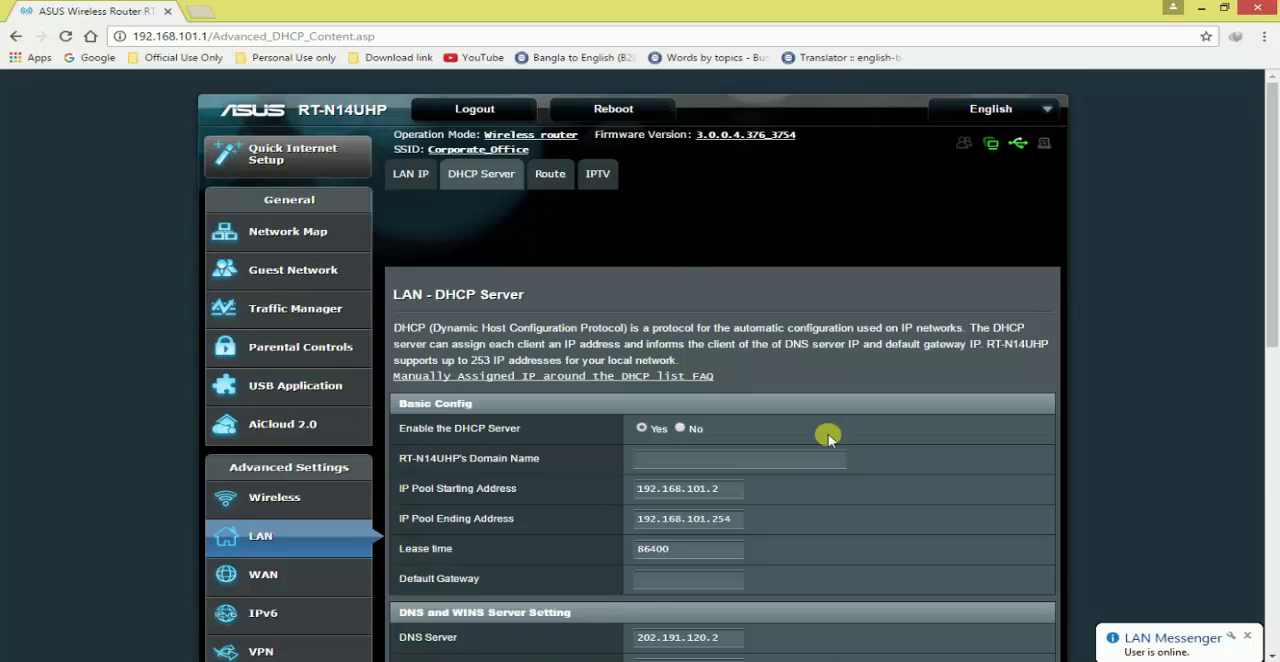
scroll(828, 437, down, 3)
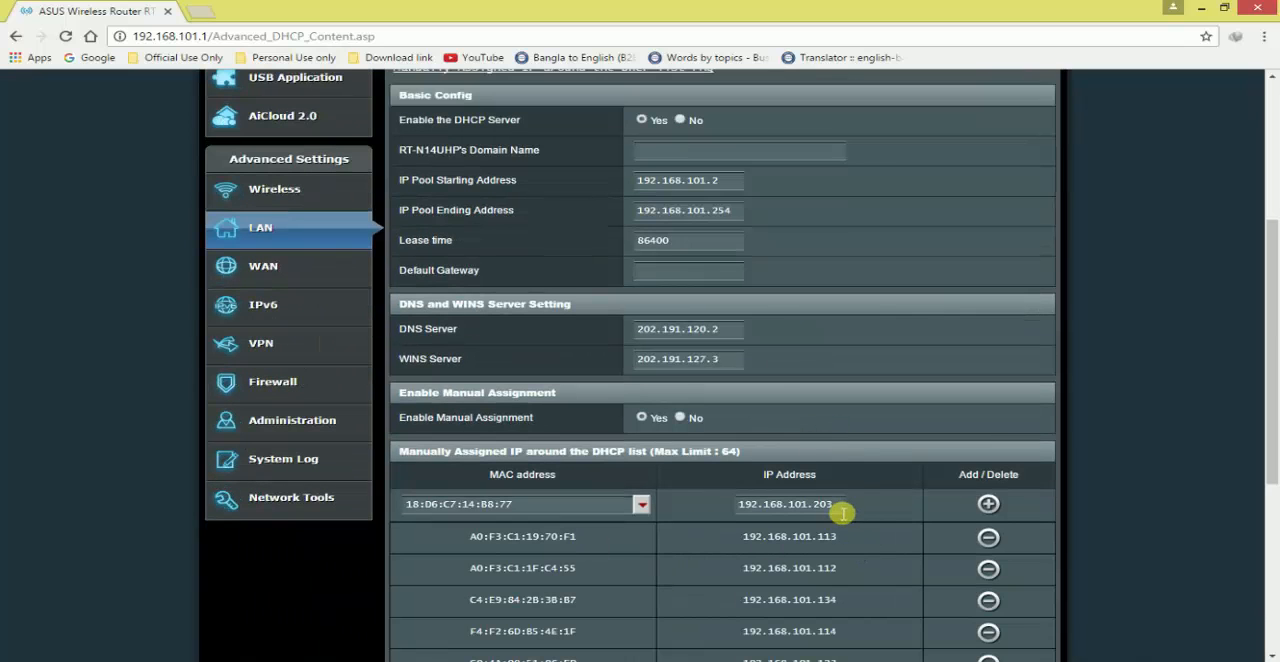
scroll(810, 536, down, 3)
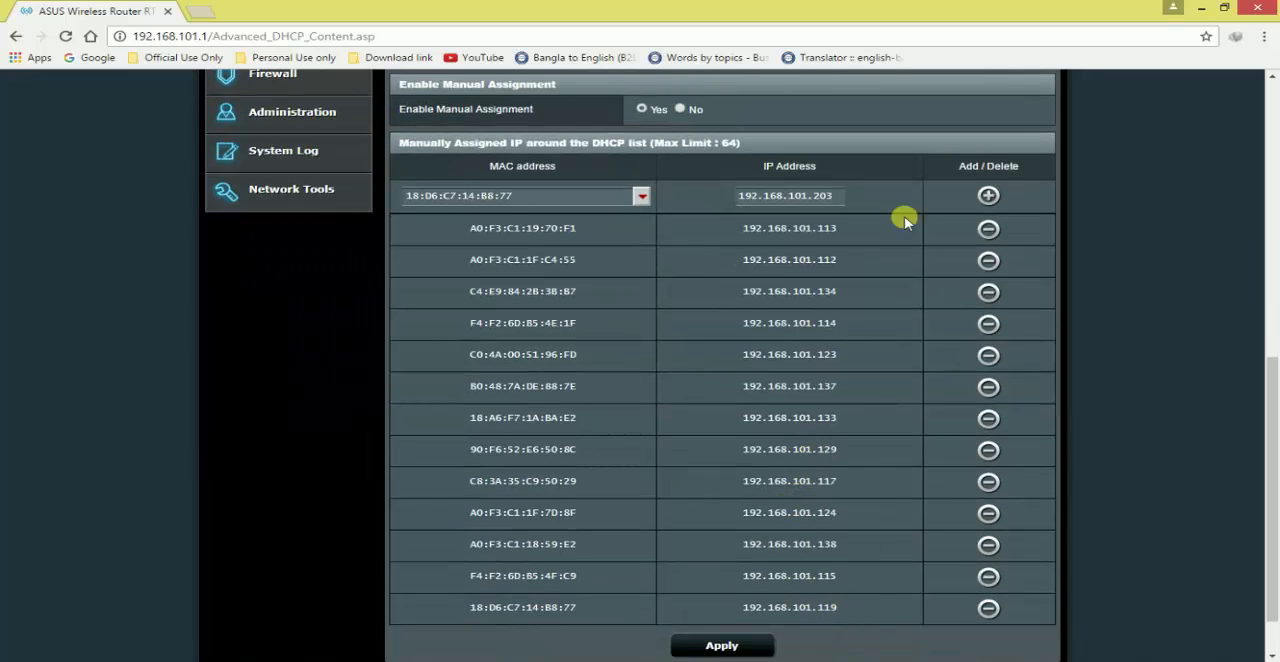
scroll(436, 338, up, 1)
scroll(436, 338, up, 5)
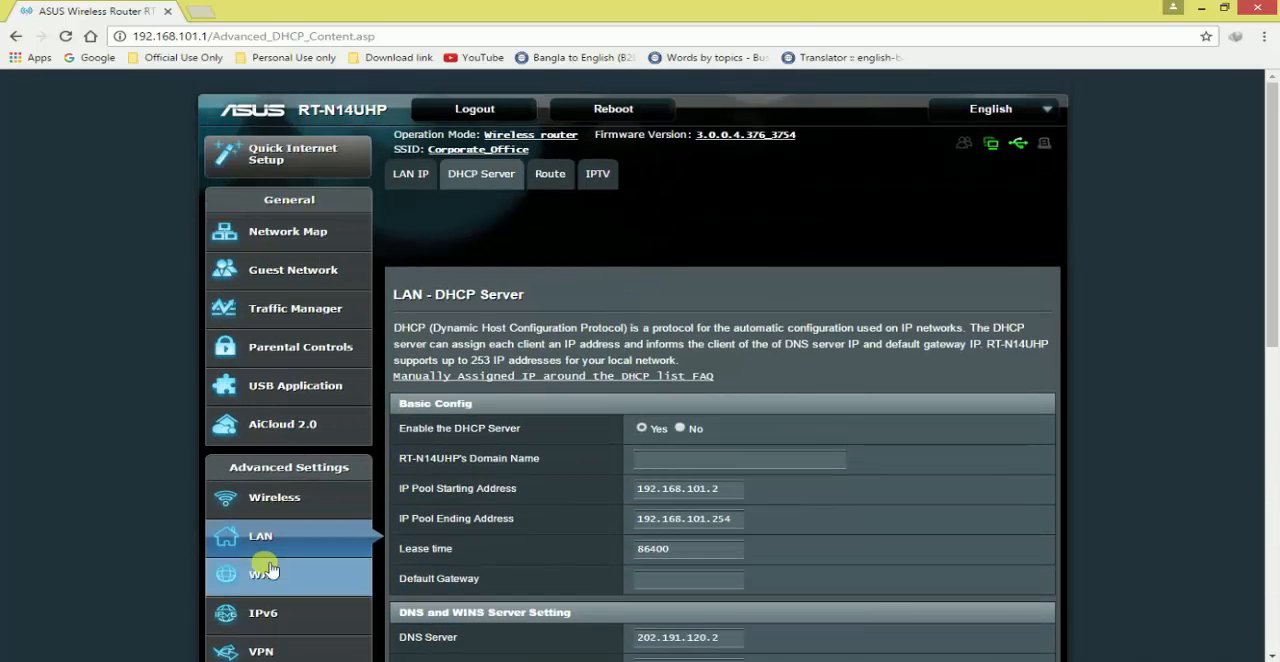
Look over the general wireless settings and log out of the router
click(286, 510)
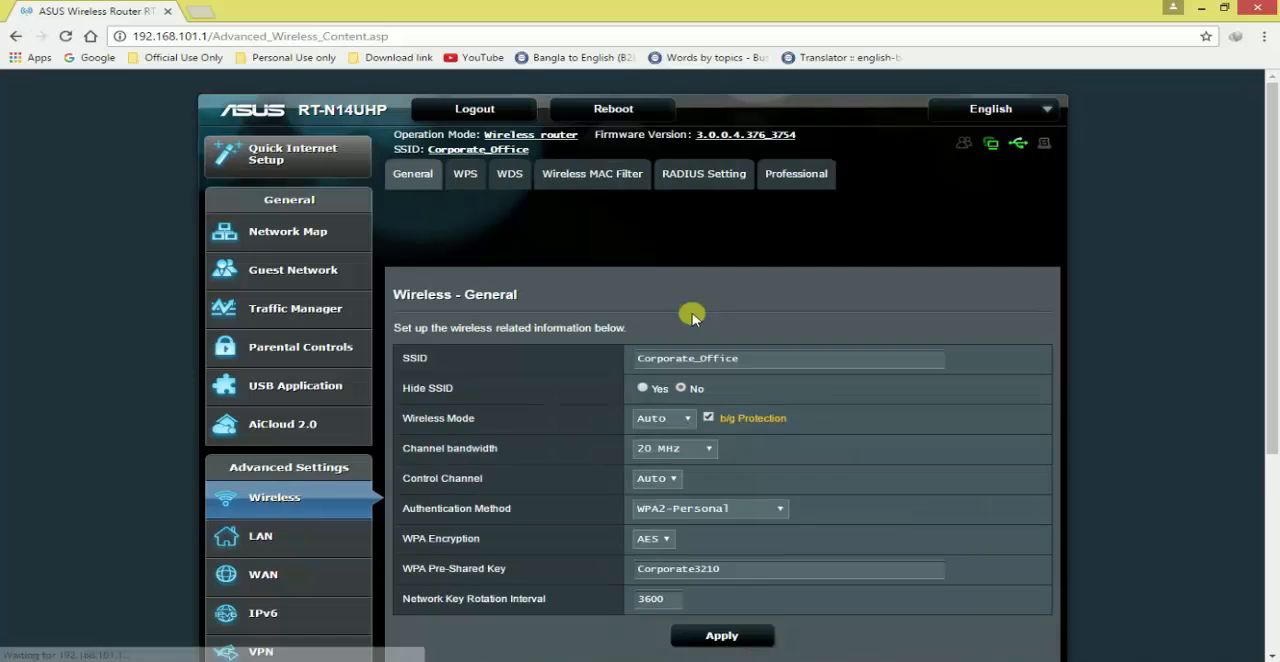
scroll(586, 377, down, 3)
scroll(560, 372, up, 3)
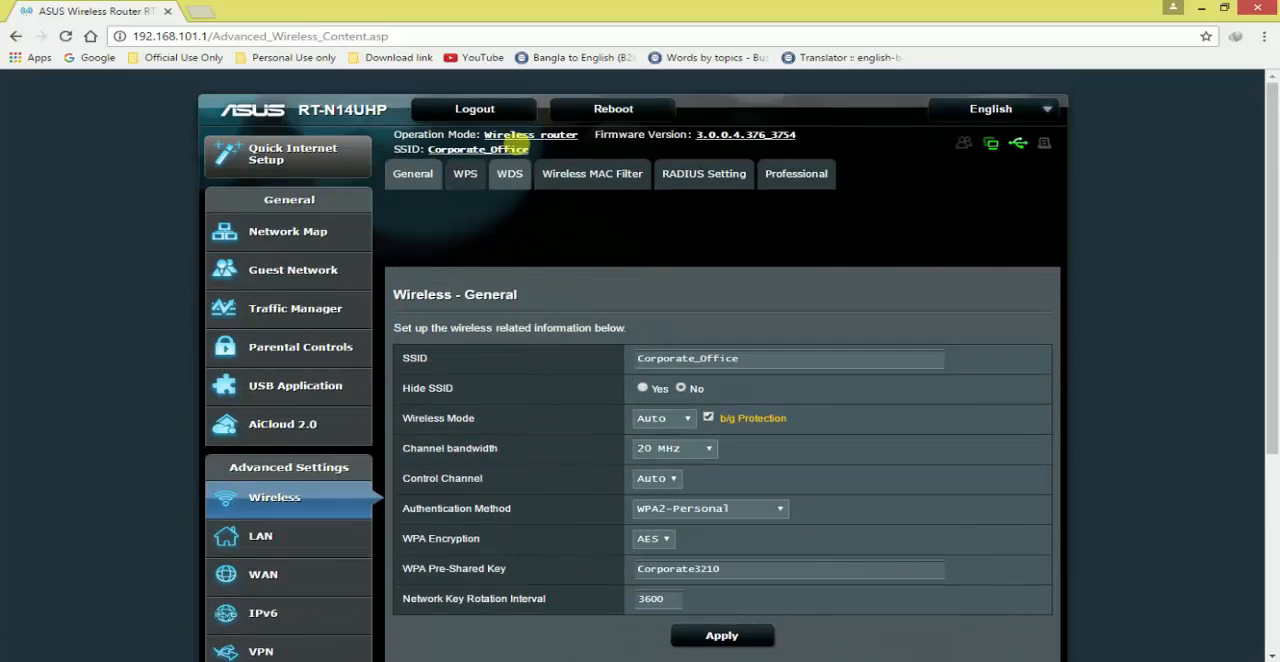
click(503, 114)
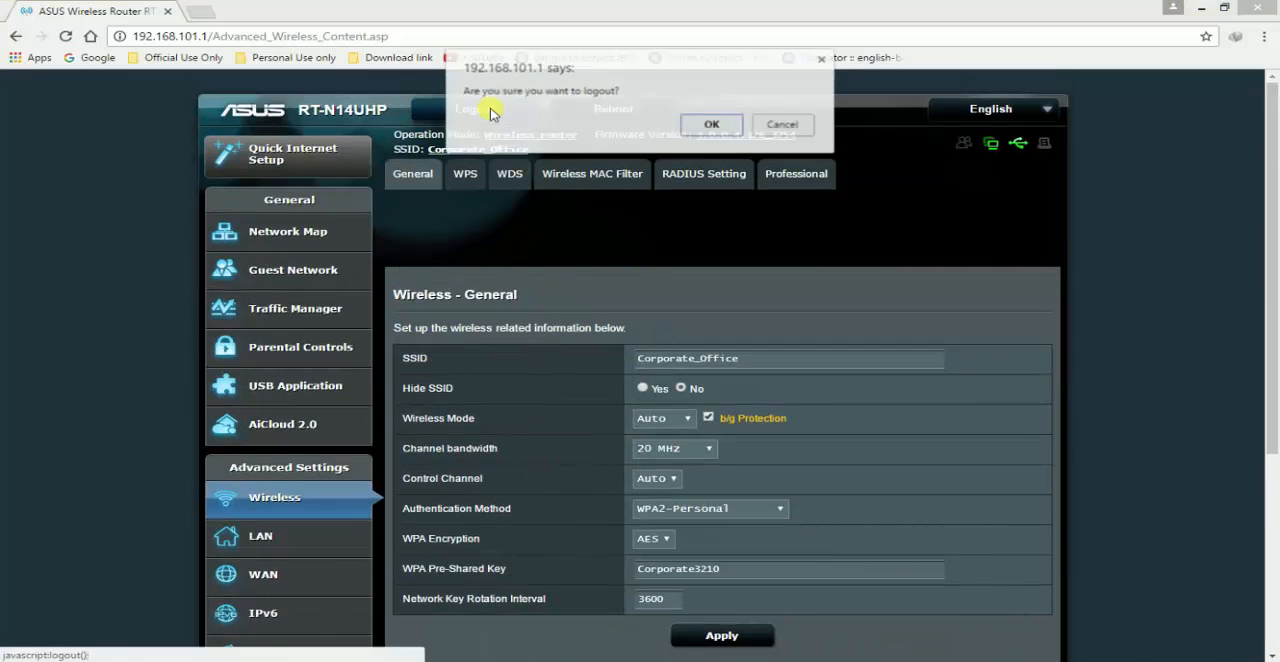
click(697, 122)
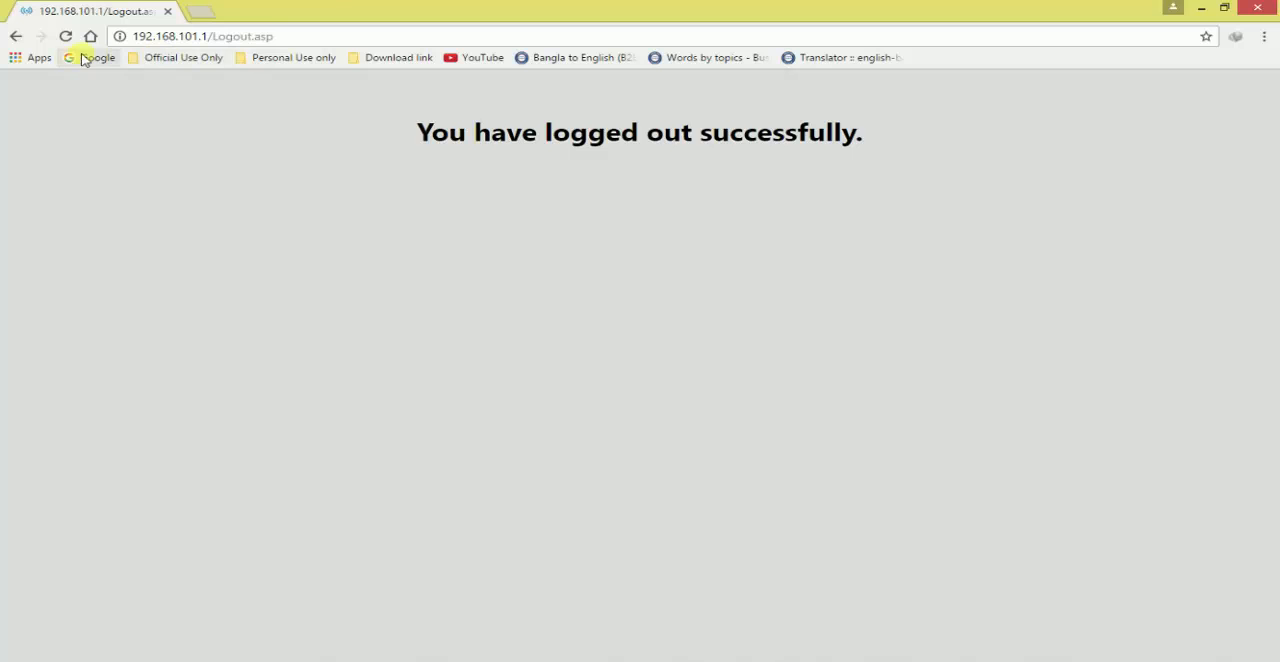
Load the router's admin page at 192.168.101.1 and log in with the saved admin credentials
click(309, 36)
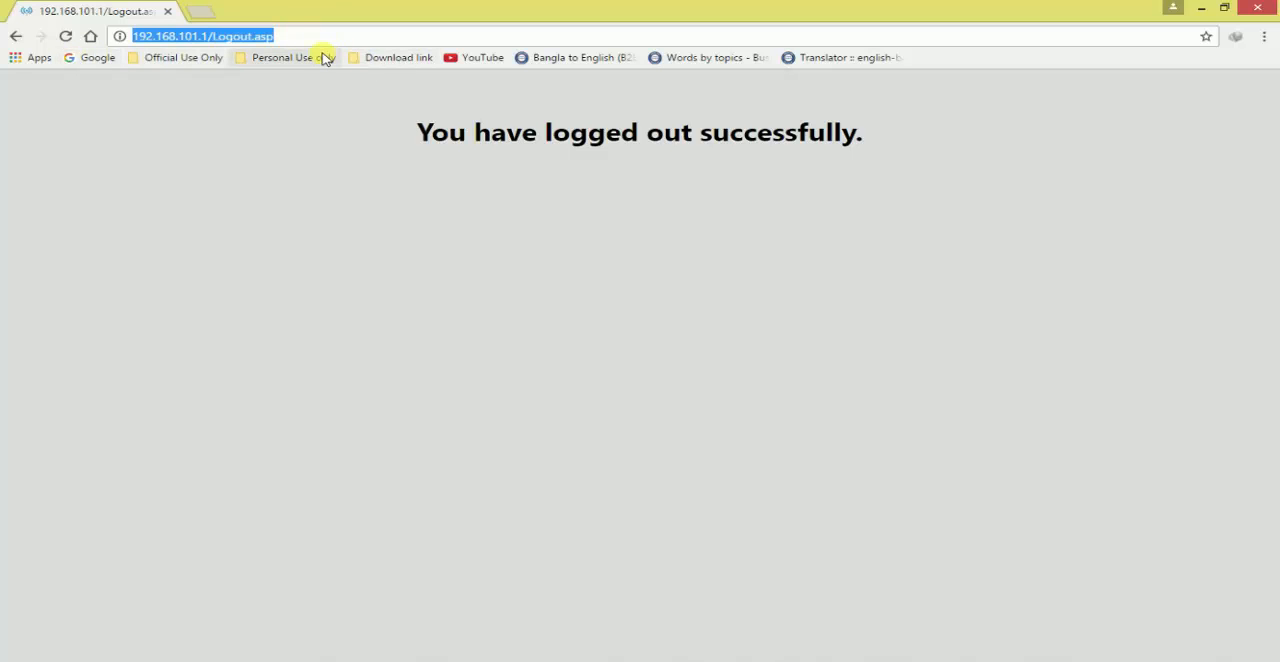
text(192.168.101.1)
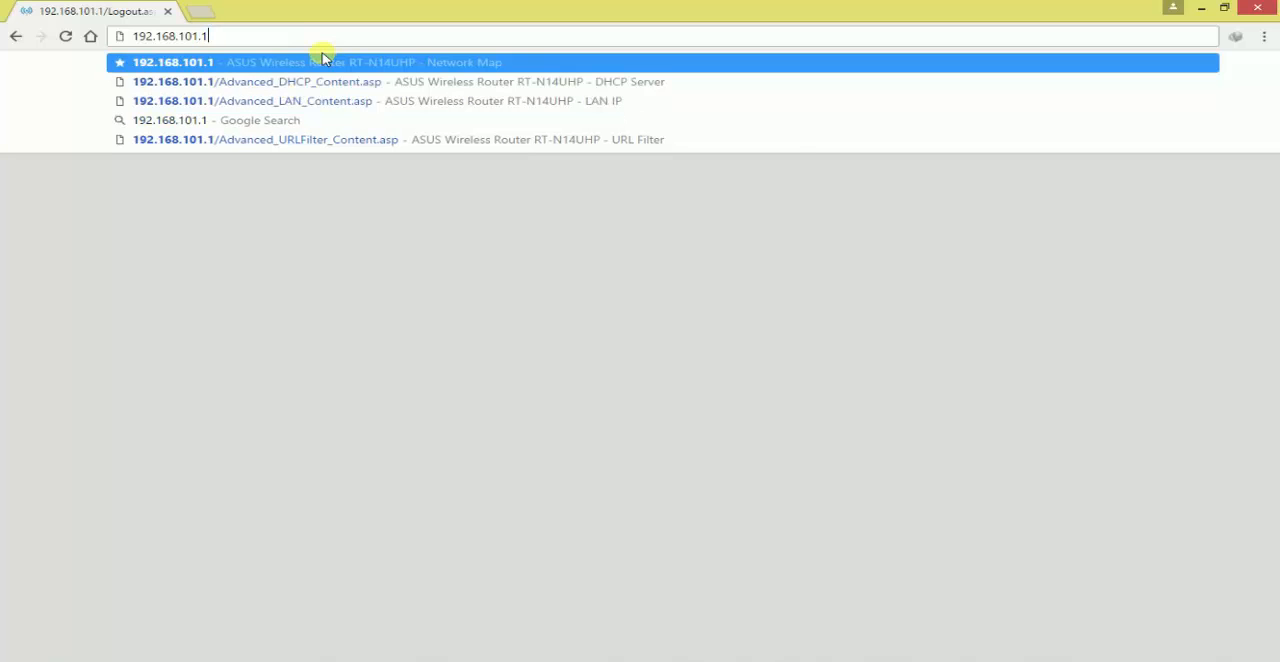
key(Return)
click(673, 224)
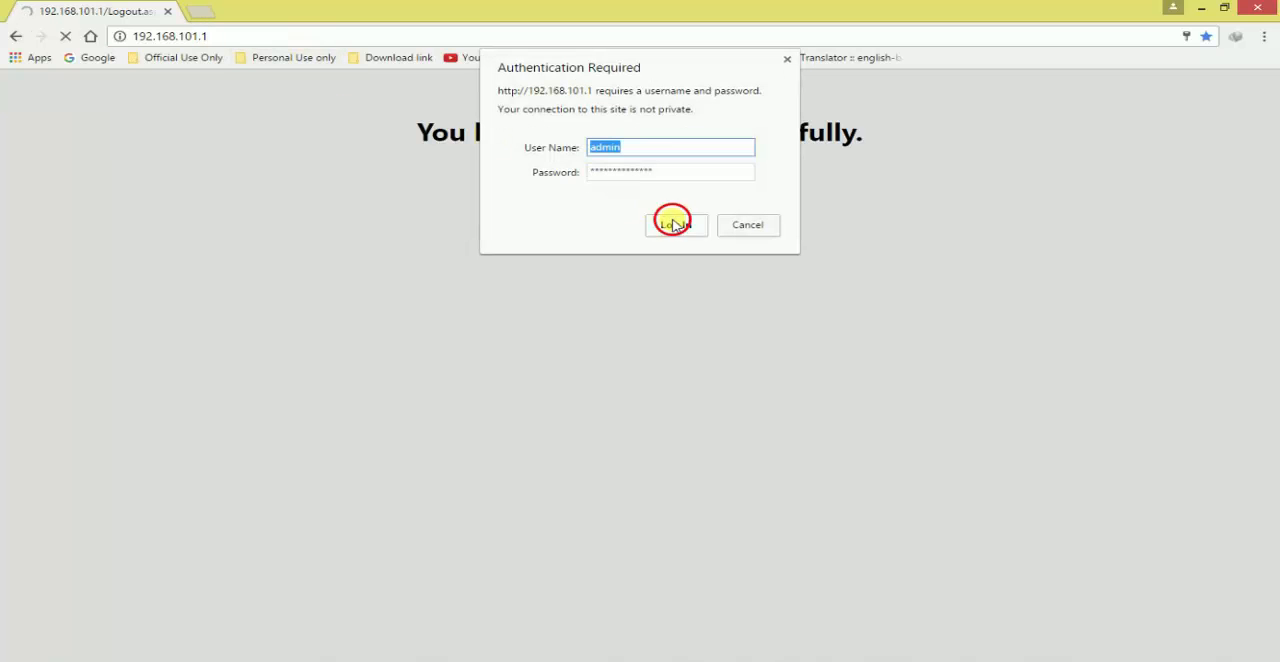
Show the connected clients in the network map and look through the online devices' IP addresses and assignment types
scroll(560, 438, down, 3)
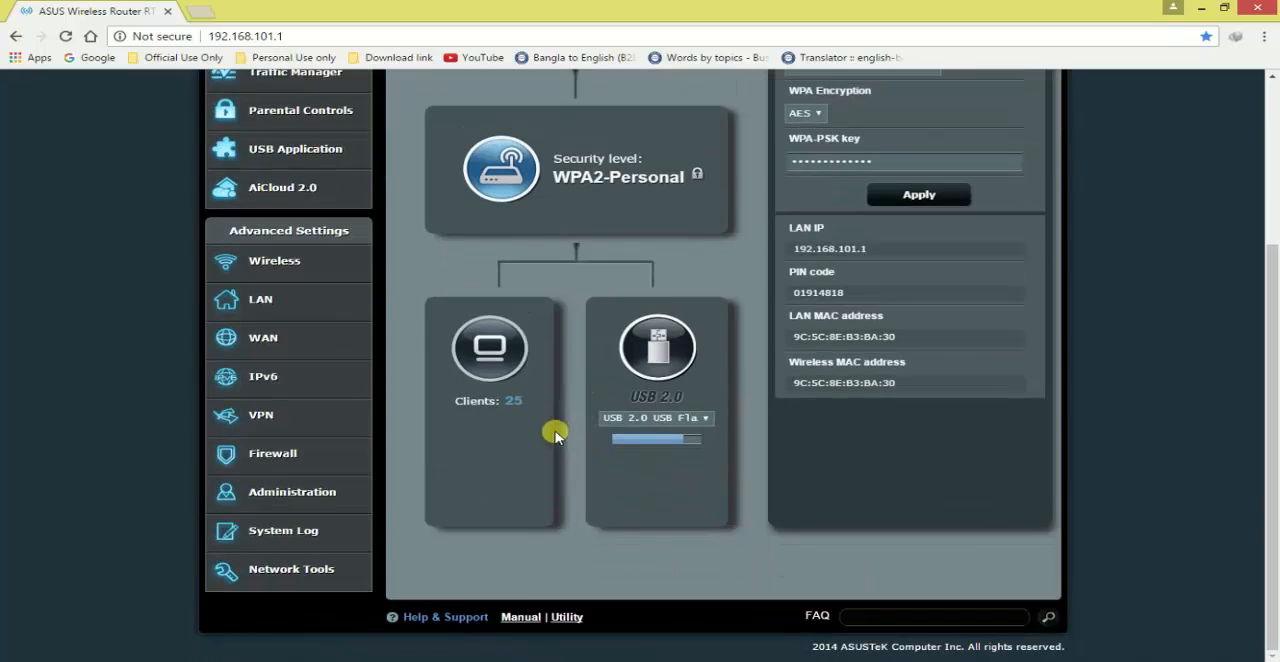
click(494, 346)
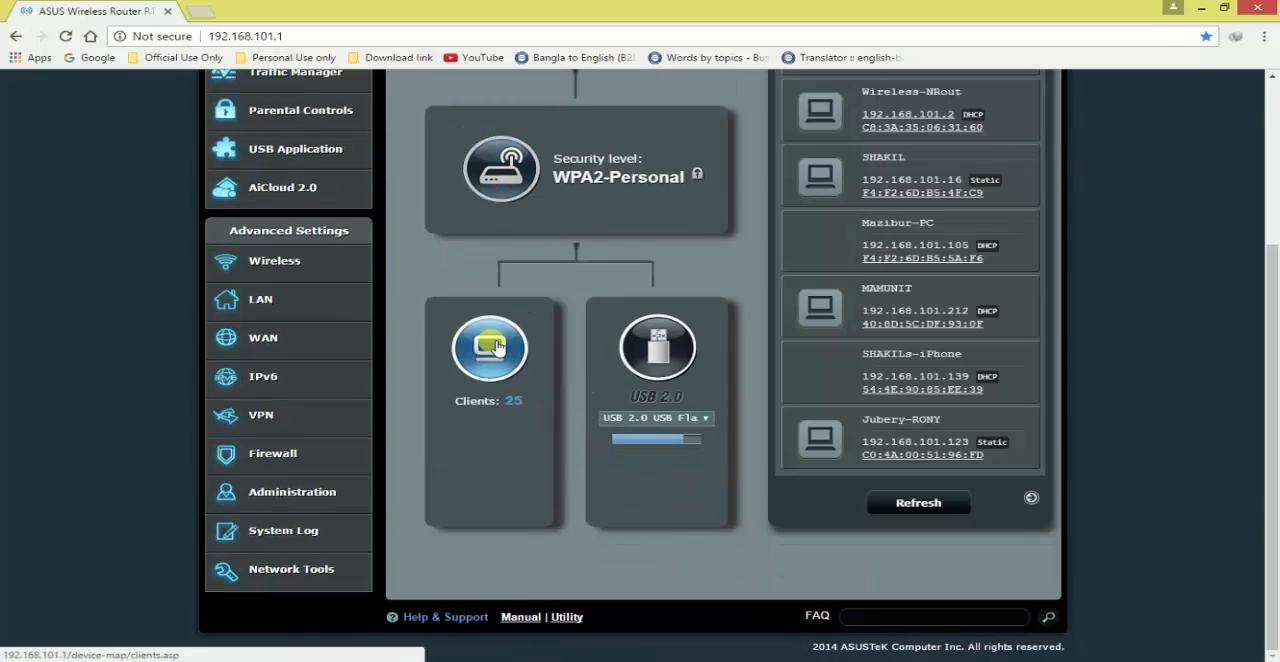
scroll(845, 363, up, 3)
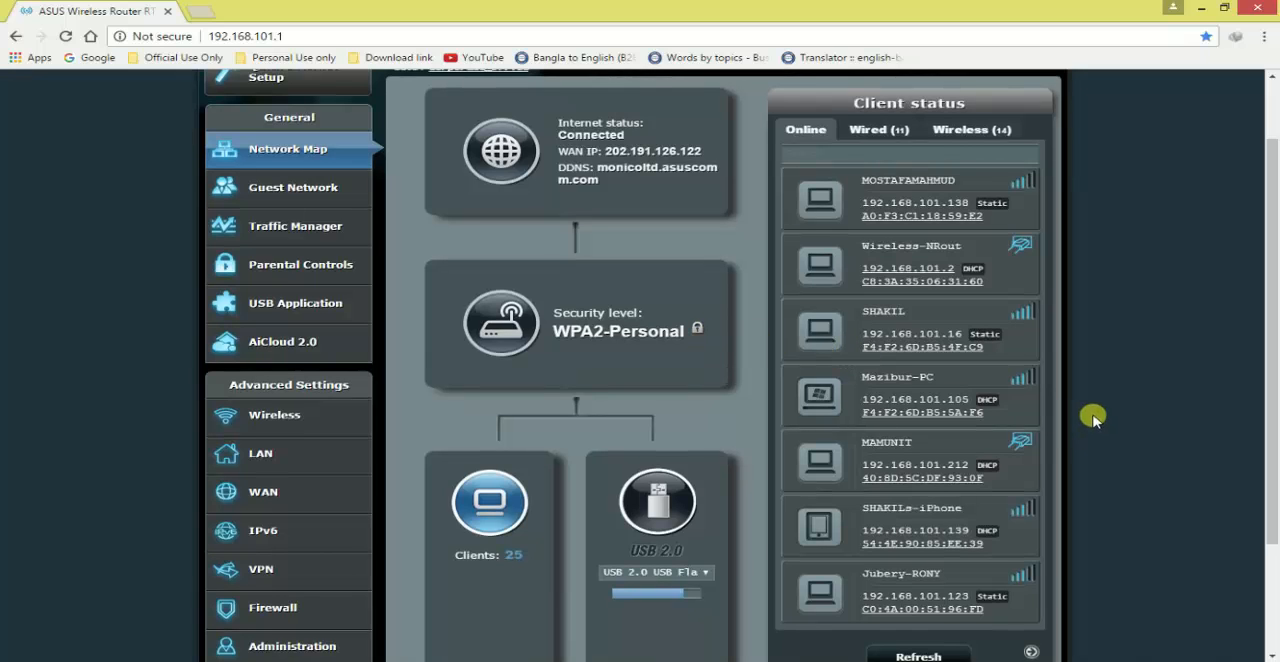
scroll(918, 348, down, 1)
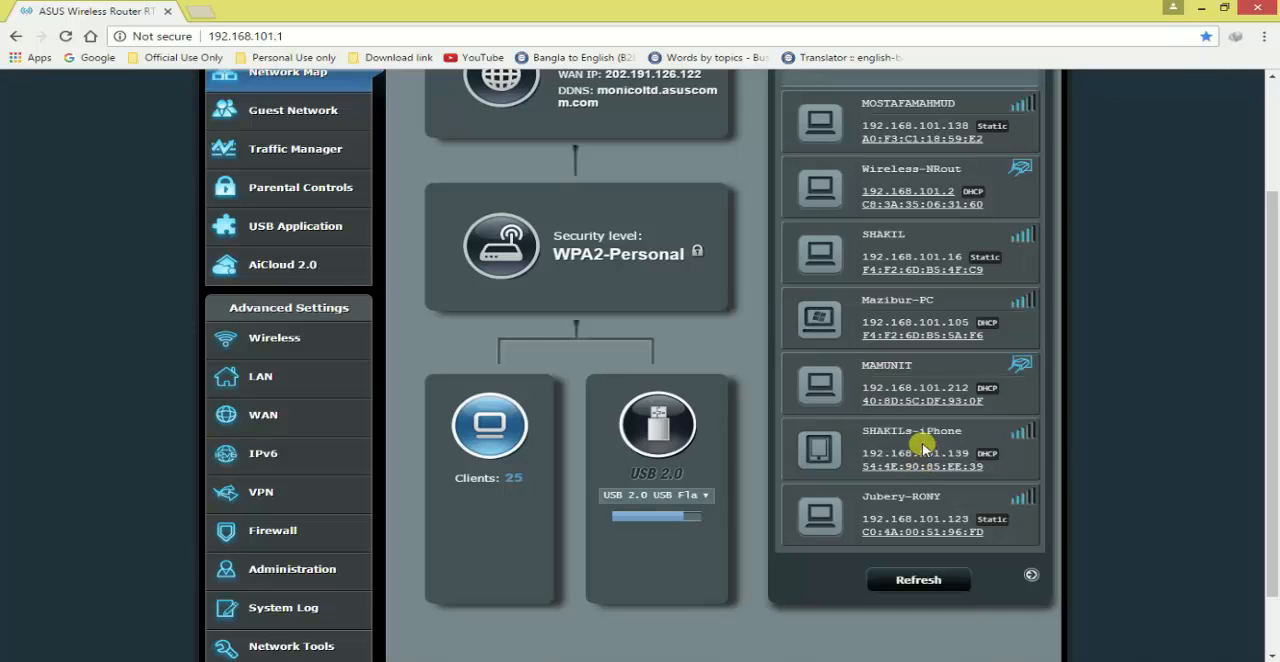
scroll(932, 432, up, 3)
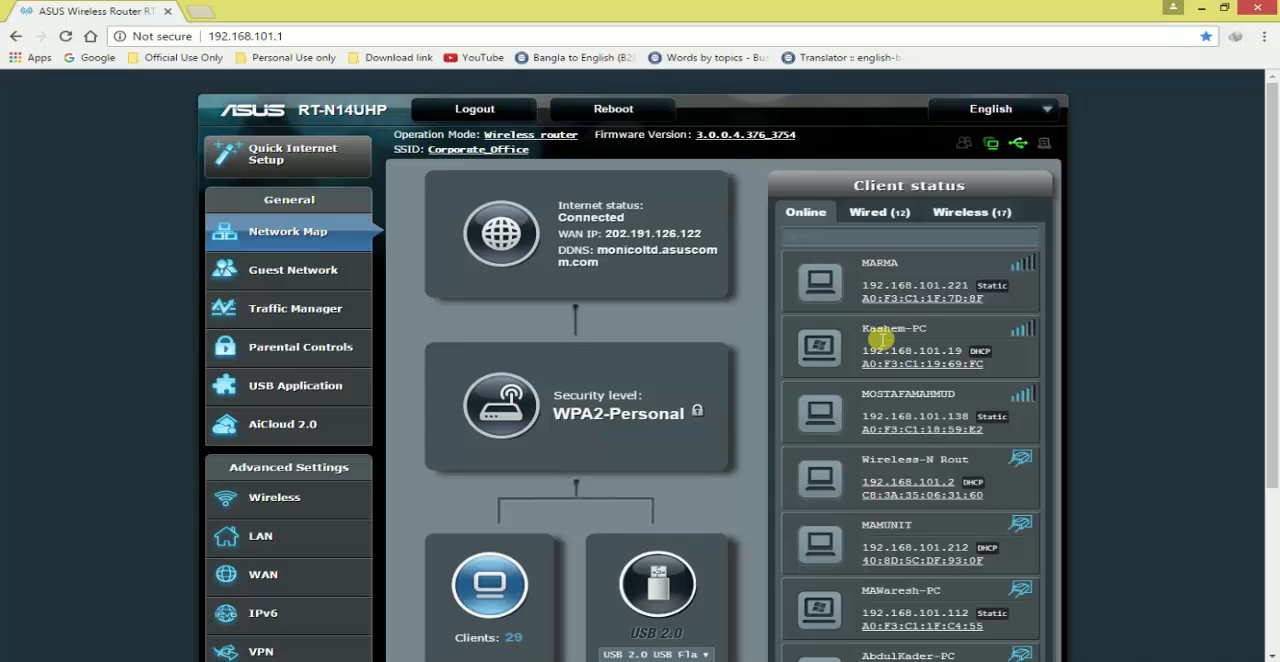
scroll(715, 455, down, 3)
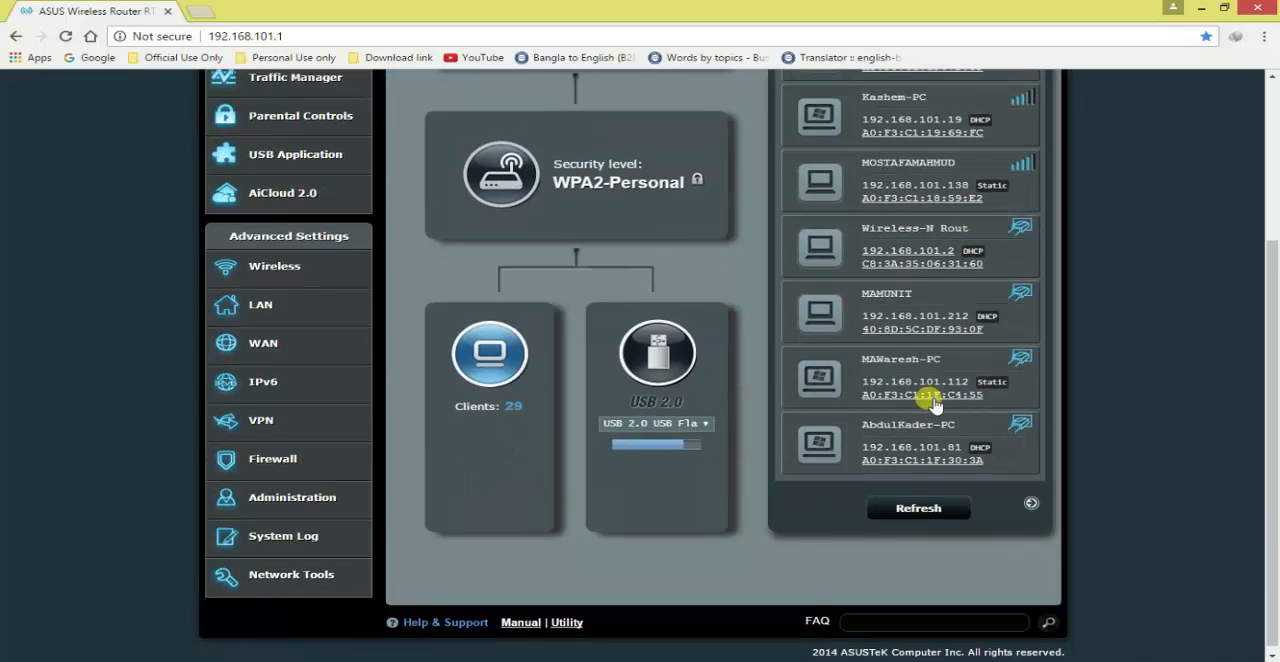
scroll(934, 366, up, 3)
Review the wired and wireless client lists separately, and return to the list of all online clients
click(893, 212)
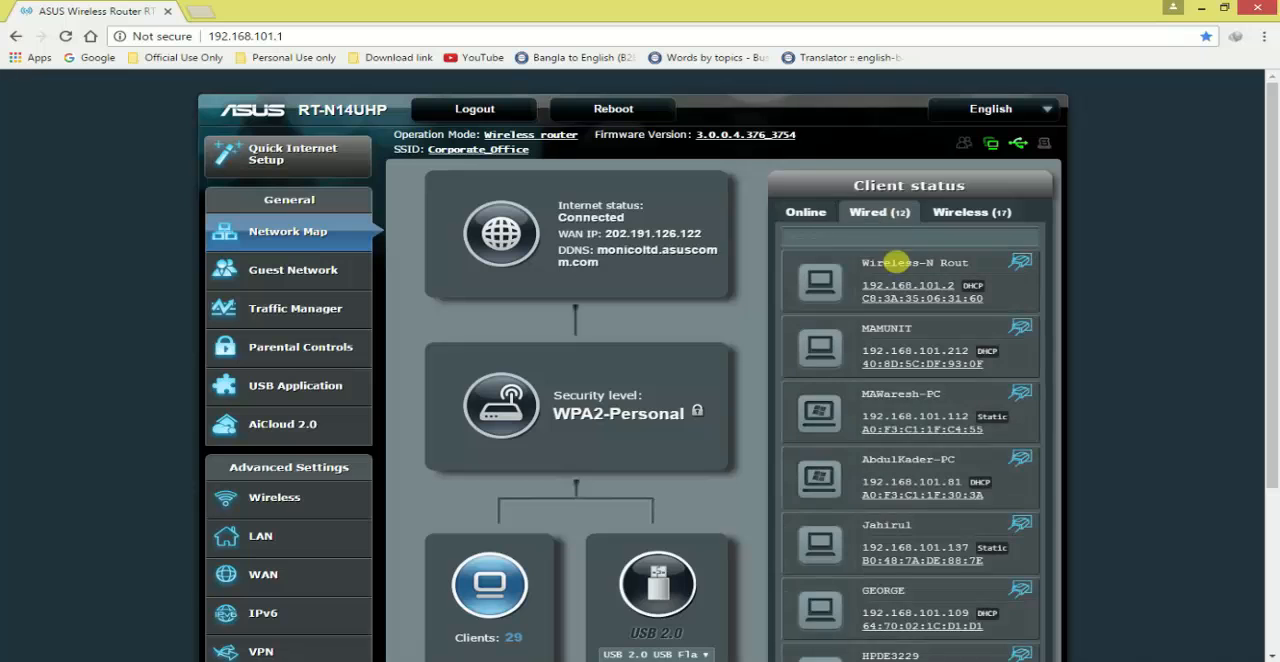
scroll(988, 458, down, 1)
scroll(988, 458, down, 1)
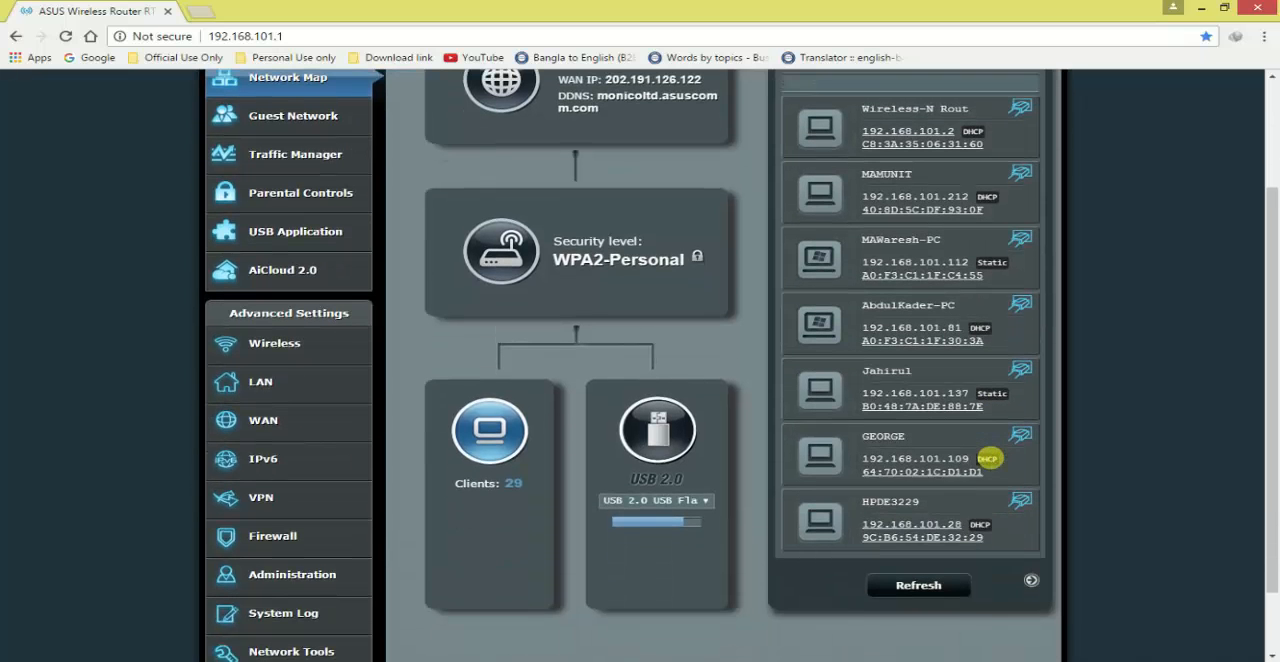
scroll(948, 522, up, 2)
click(970, 212)
scroll(944, 505, down, 2)
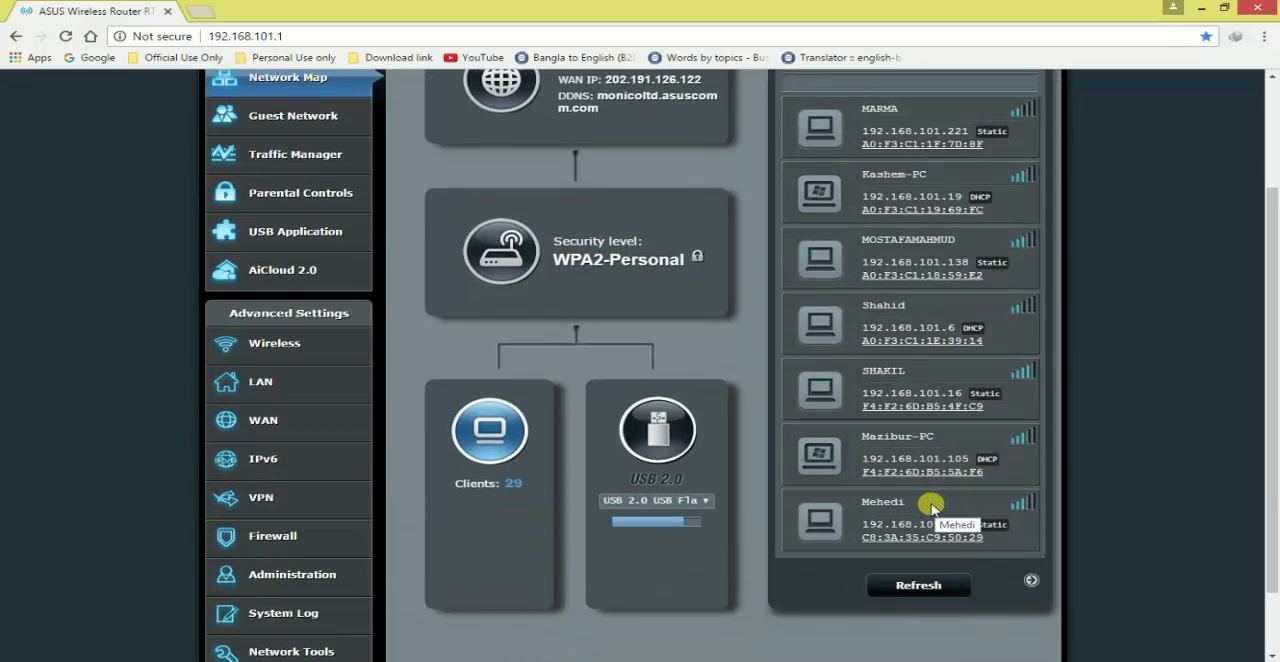
scroll(906, 505, up, 2)
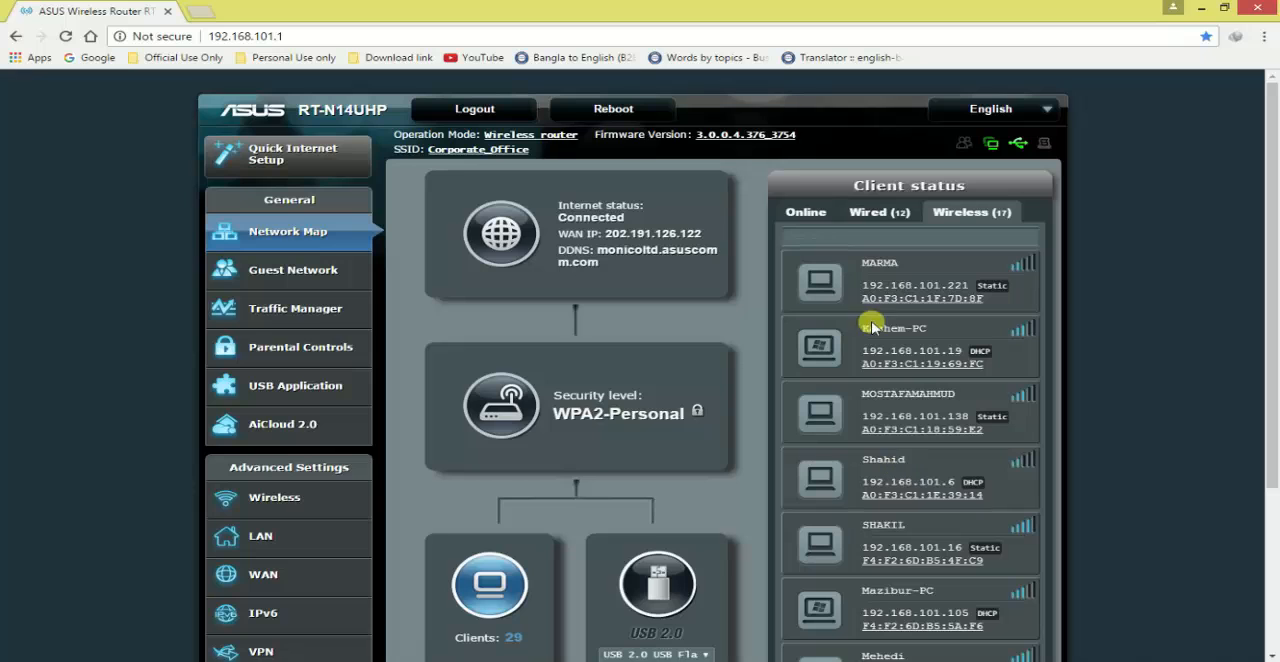
click(801, 218)
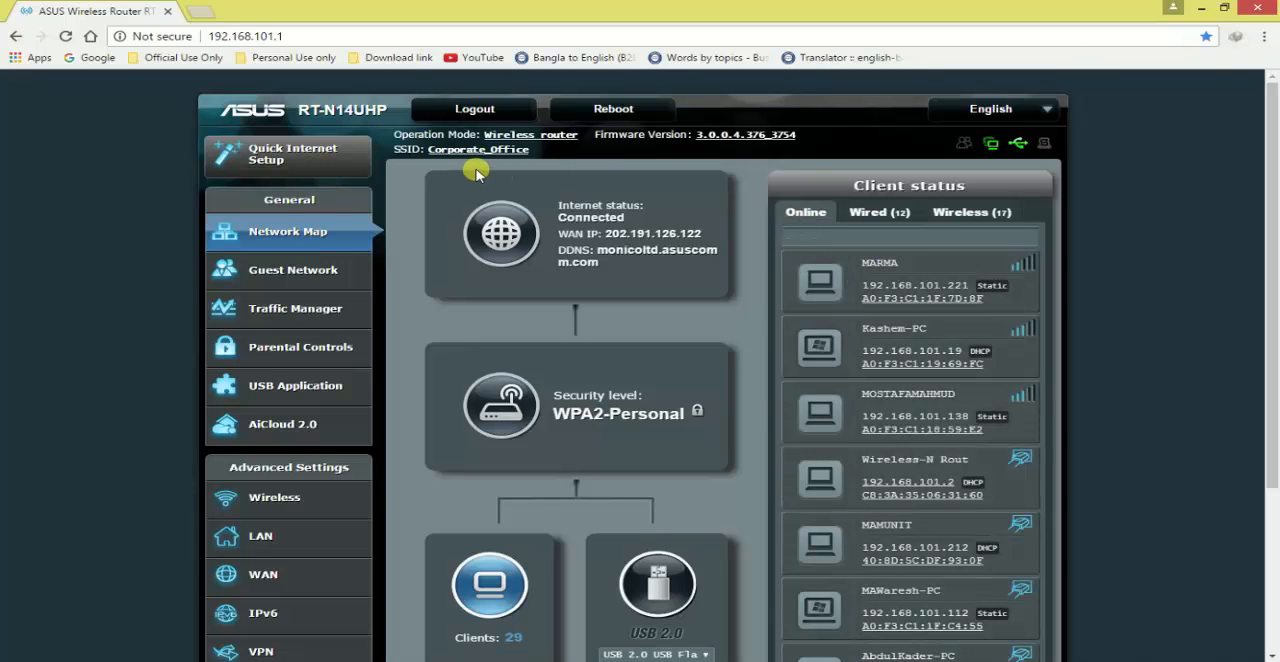
Minimize the browser window and refresh the desktop
click(1200, 8)
right_click(307, 122)
click(357, 163)
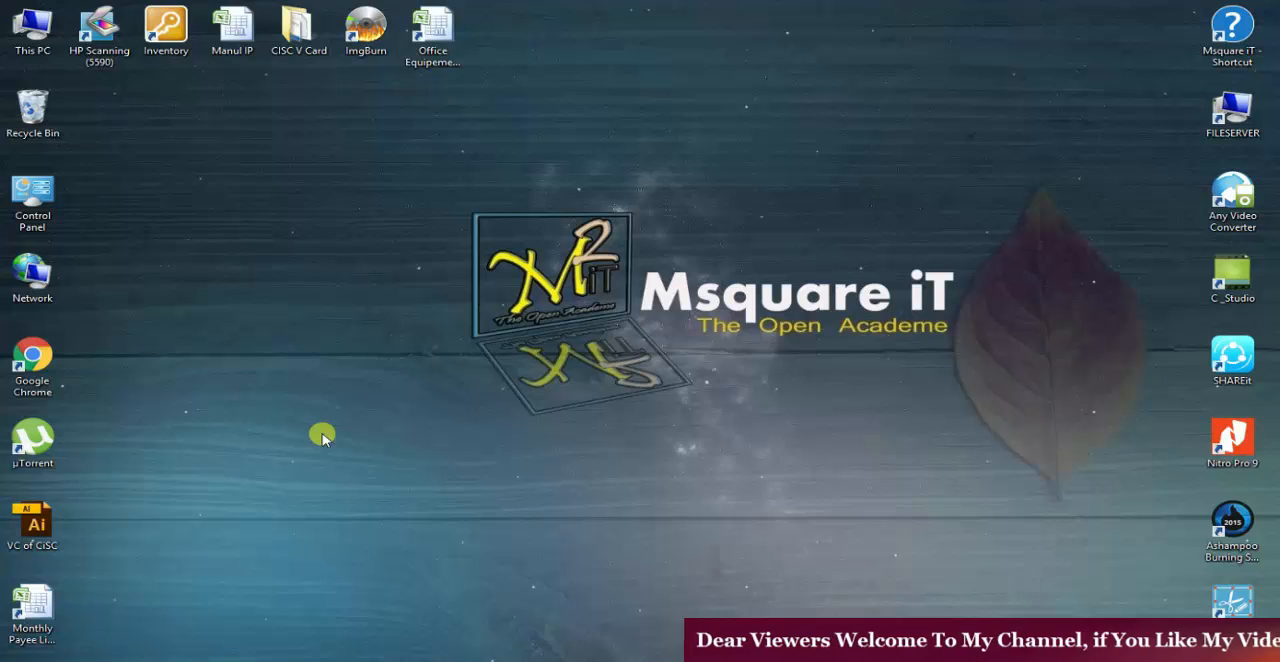
Open a Command Prompt with cmd and clear its screen with cls
key(super+r)
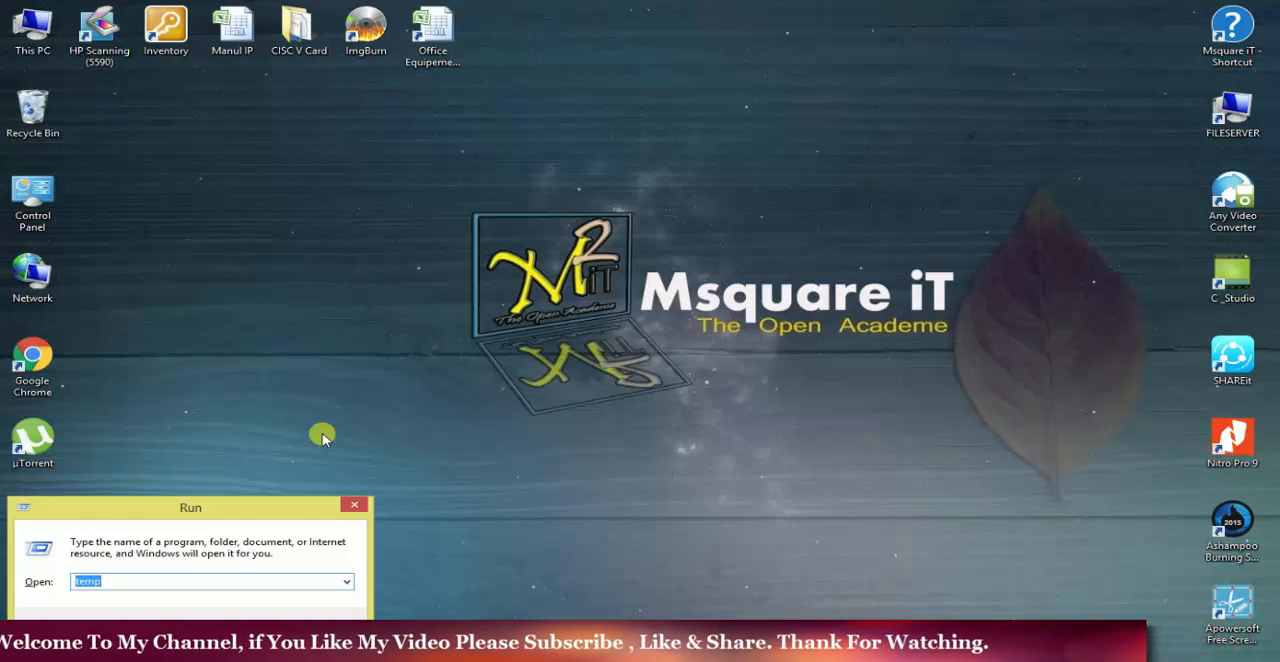
text(cmd)
key(Return)
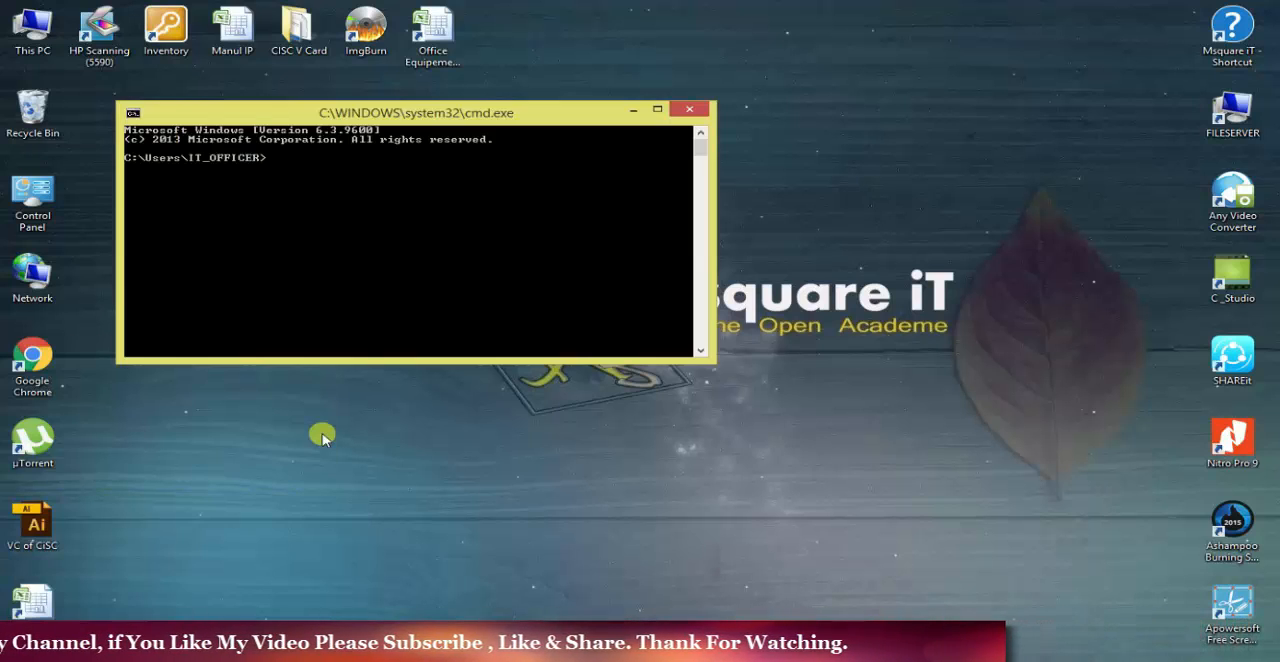
text(cls)
key(Return)
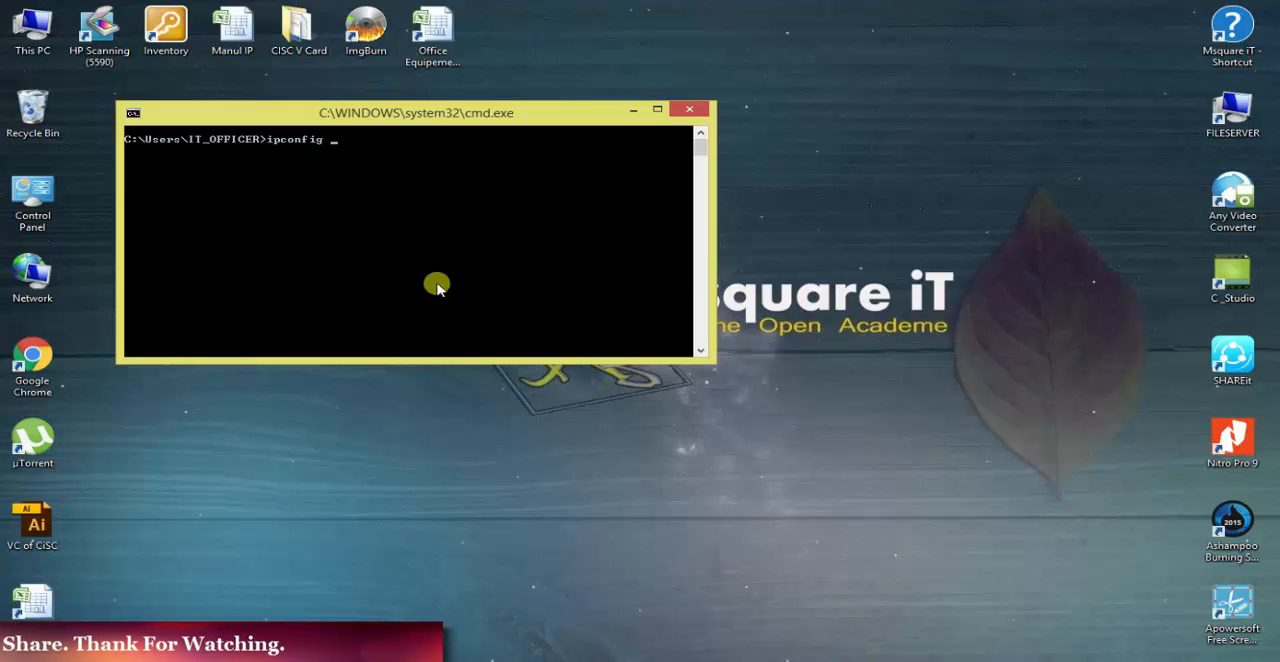
Run ipconfig and ping 192.168.101.119, and enlarge the Command Prompt window to read the output
key(Return)
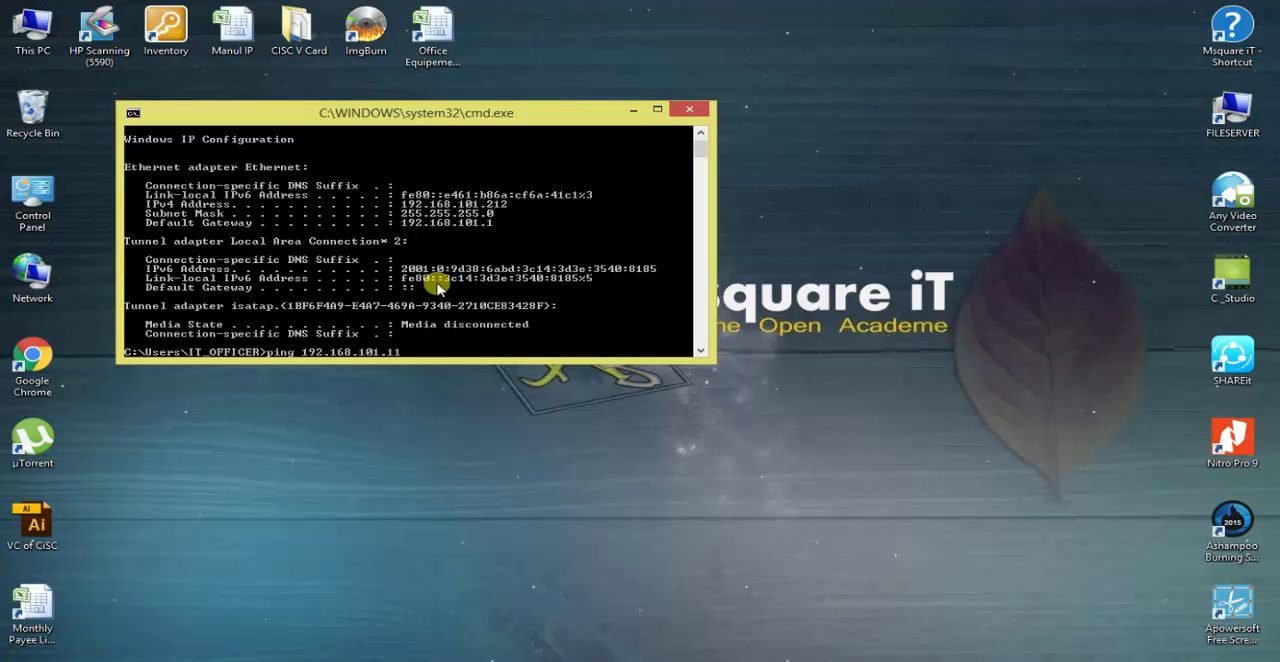
key(Return)
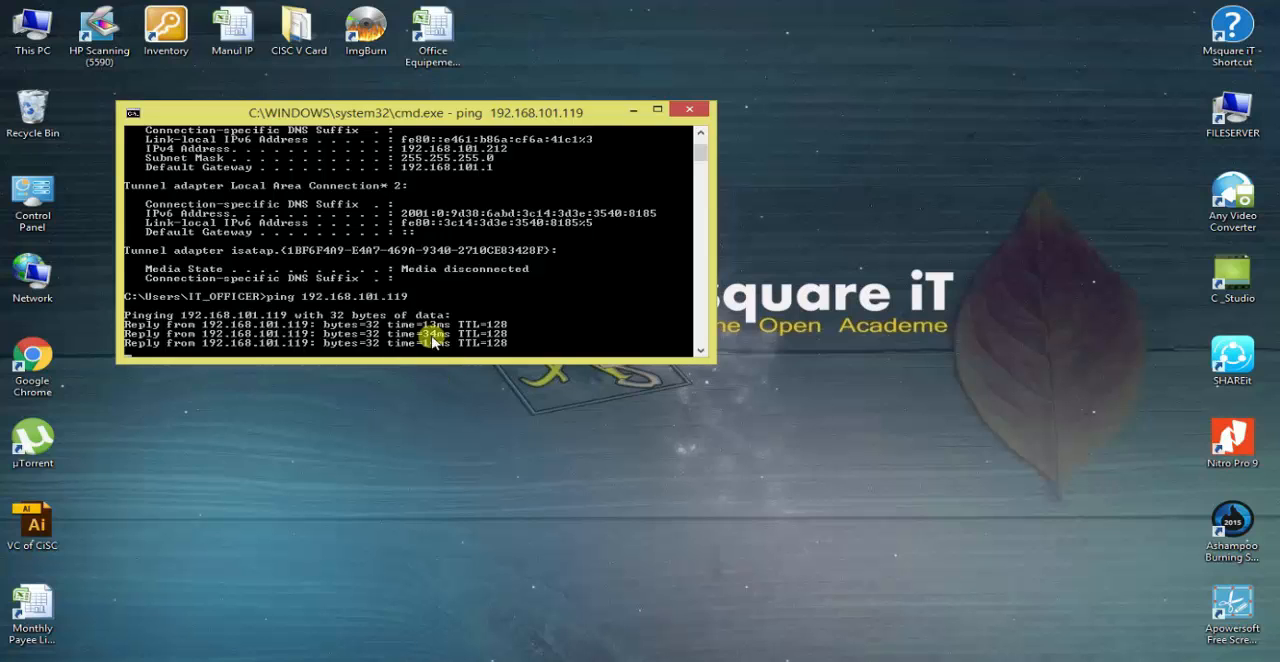
click(657, 110)
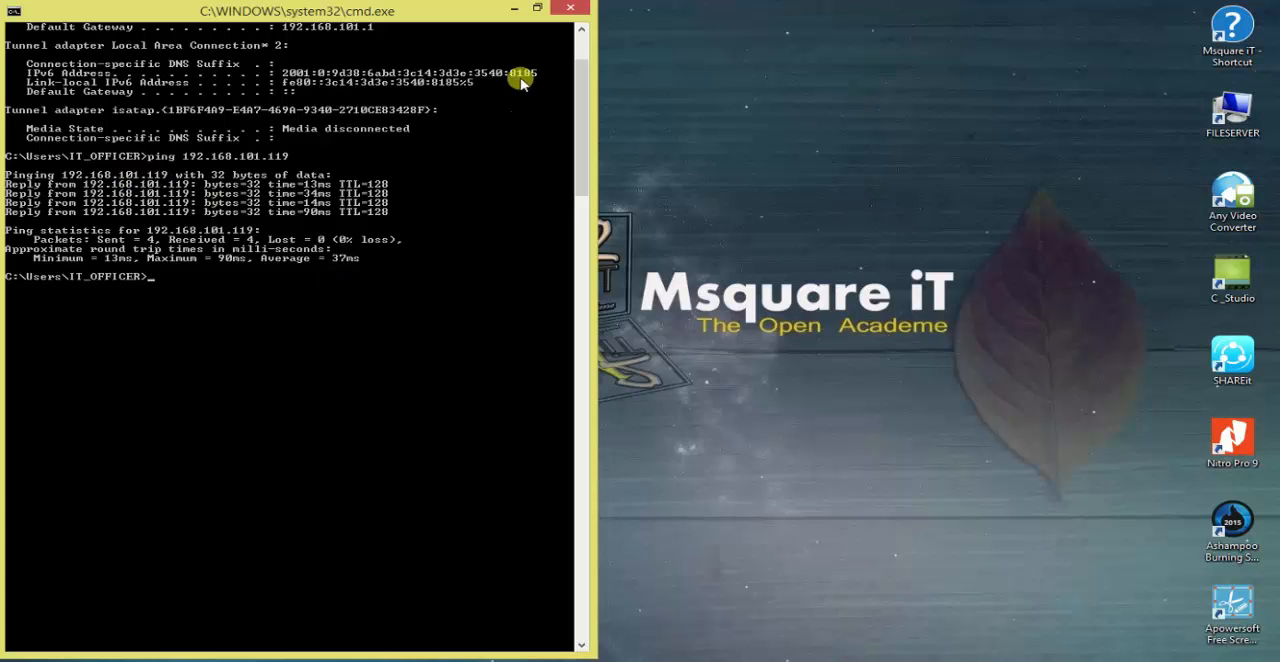
drag(460, 10, 832, 12)
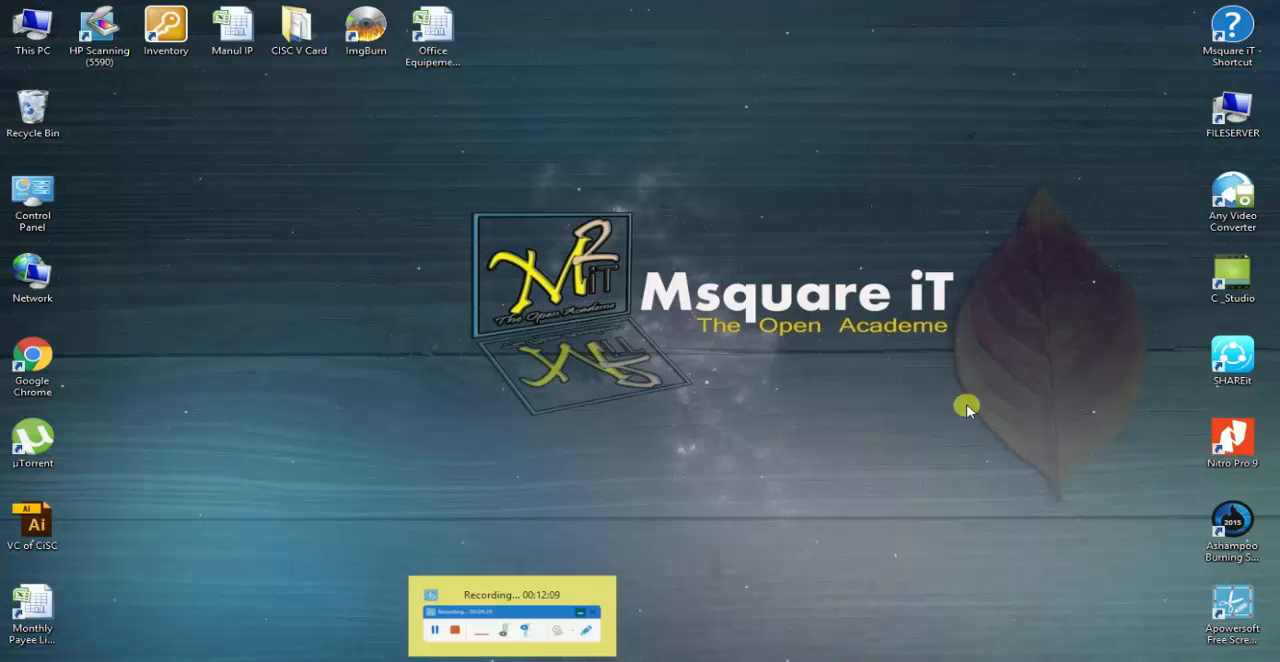
right_click(338, 163)
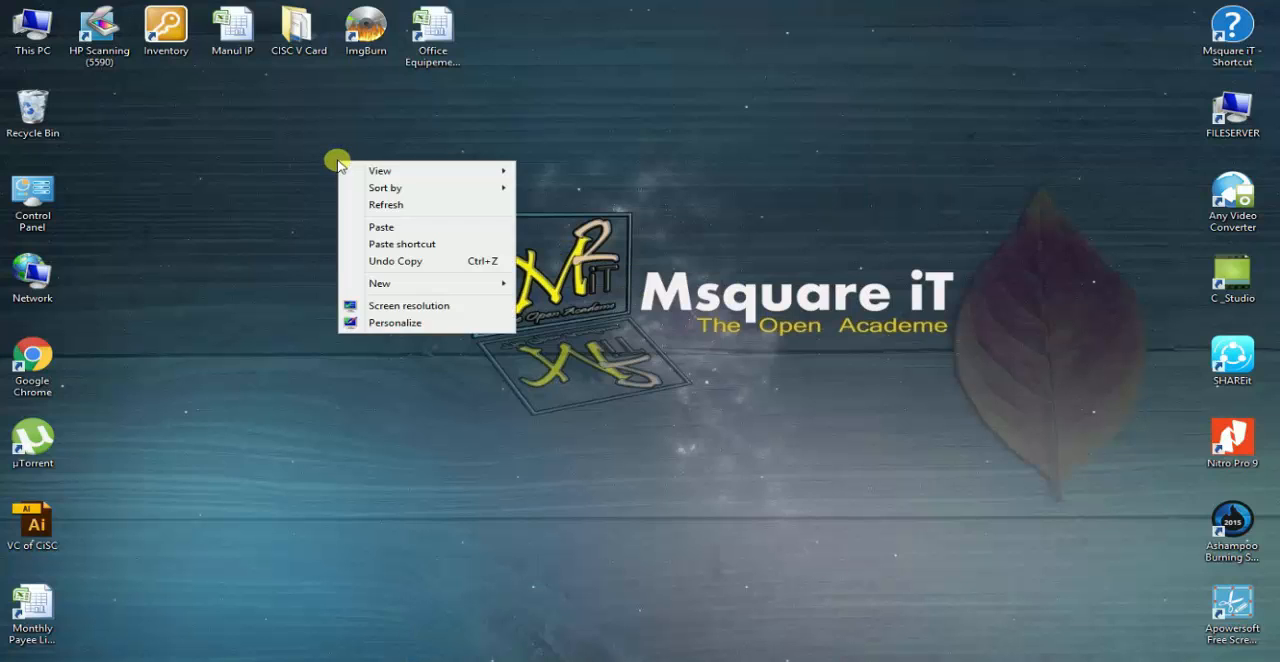
click(390, 204)
right_click(323, 121)
click(383, 172)
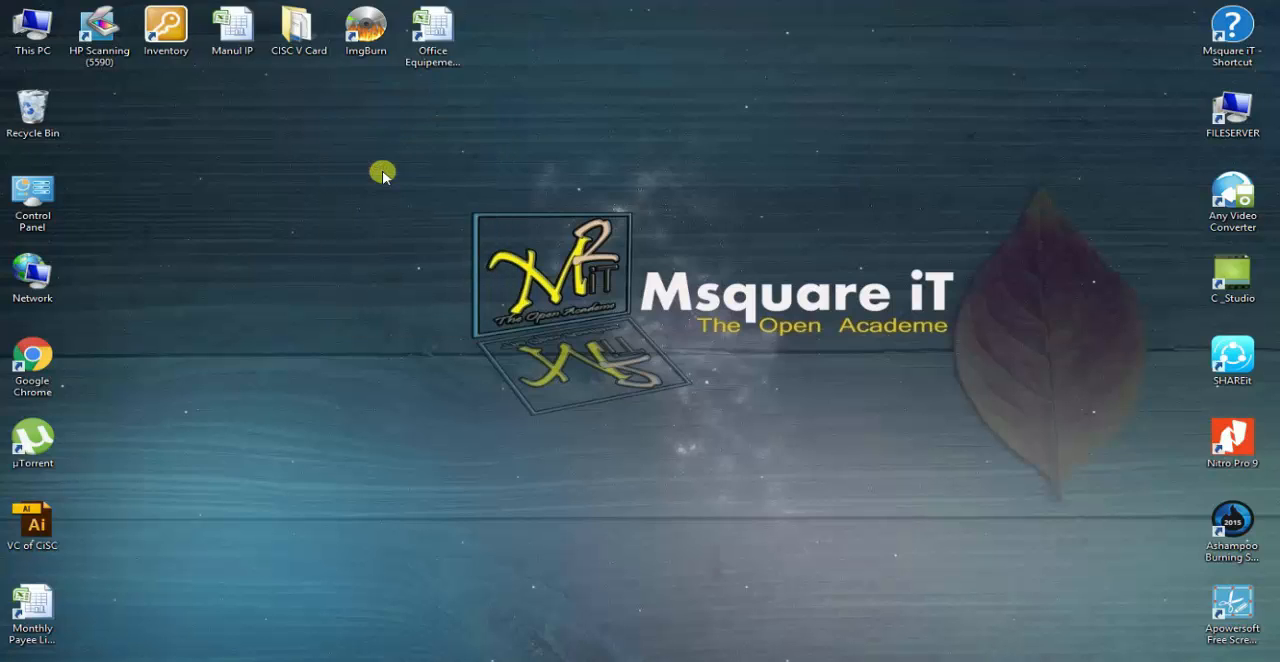